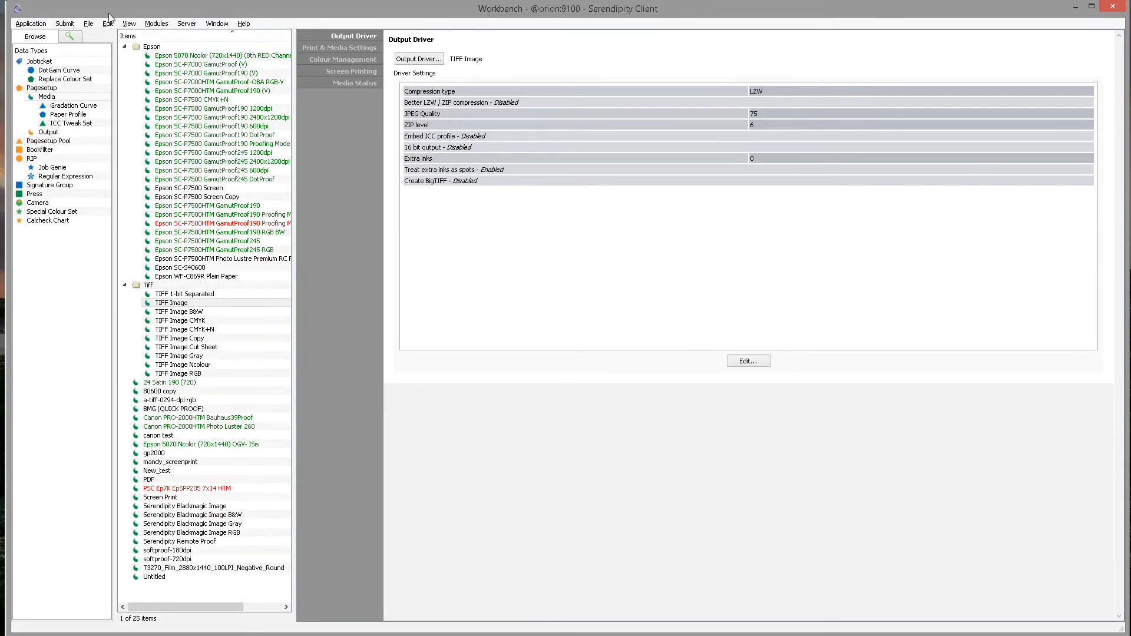
- Open the Studio module from Workbench
click(40, 27)
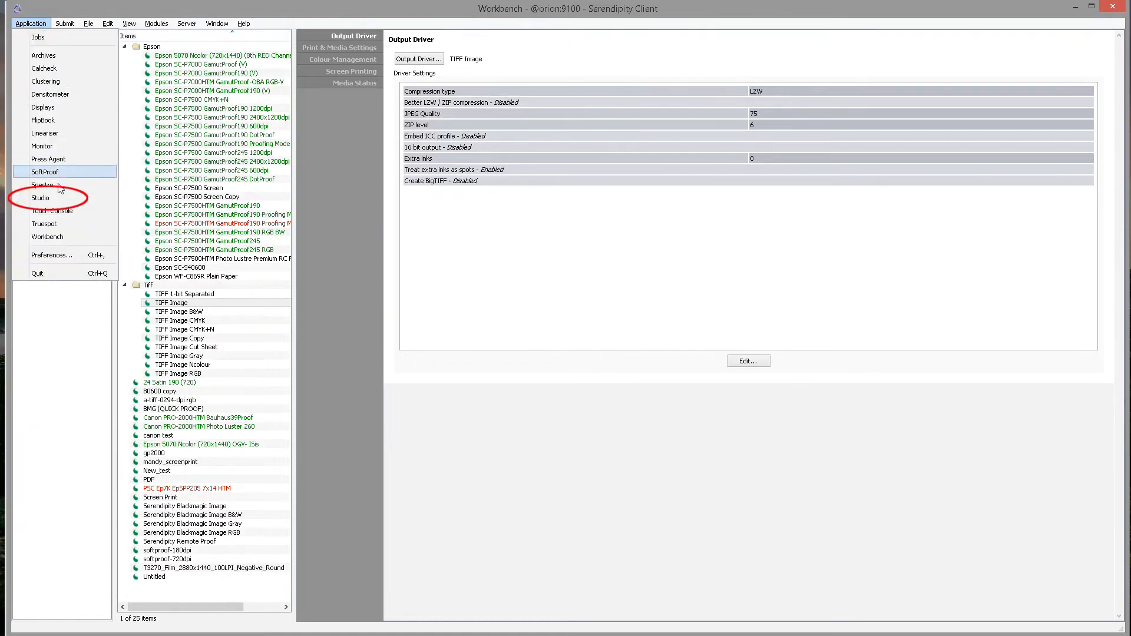
click(65, 199)
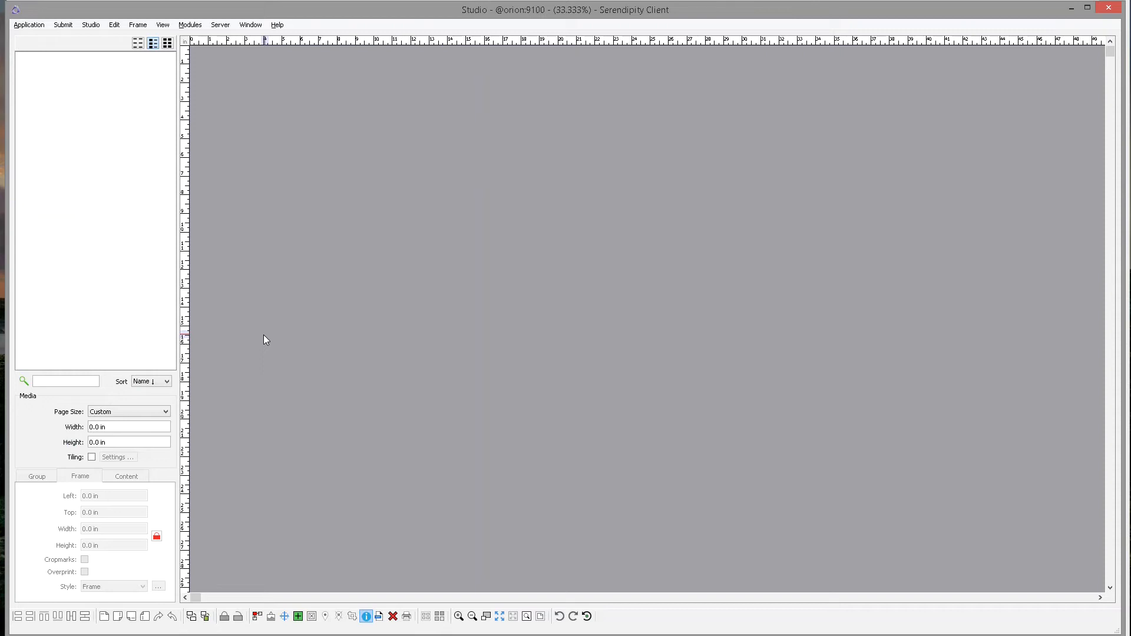
- Enable Floating Box Properties in the Studio settings
click(91, 25)
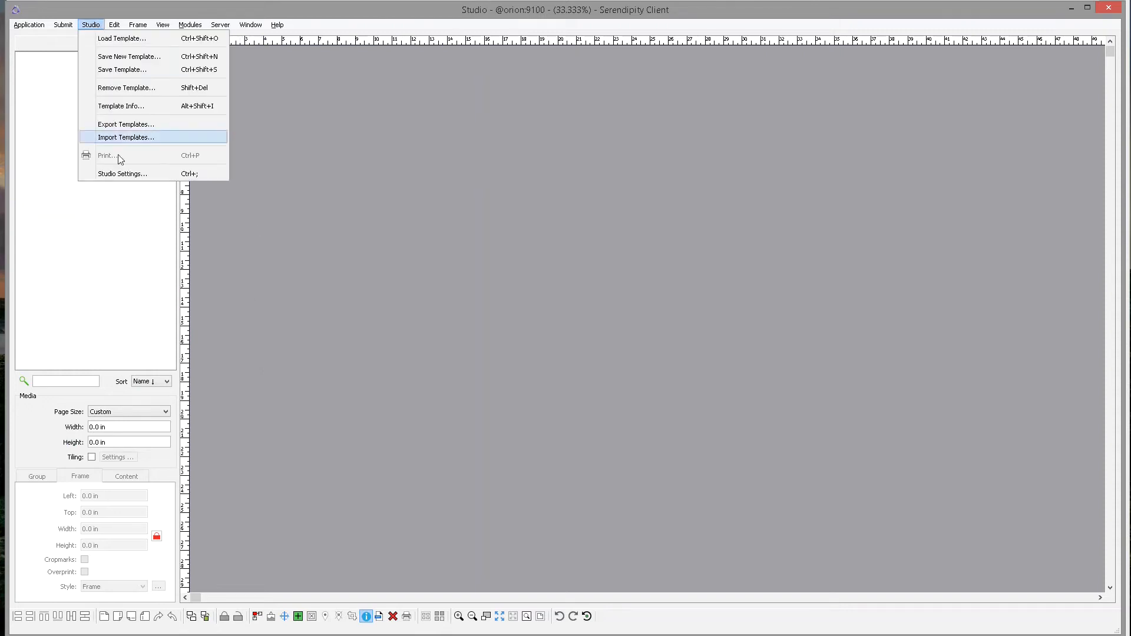
click(122, 173)
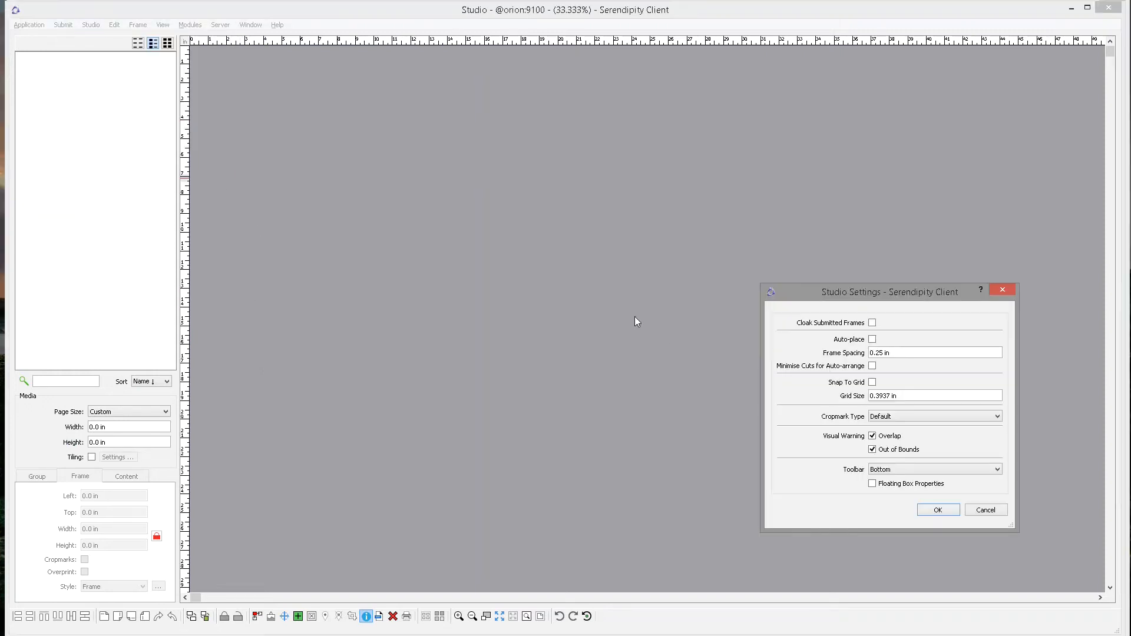
click(913, 488)
click(936, 510)
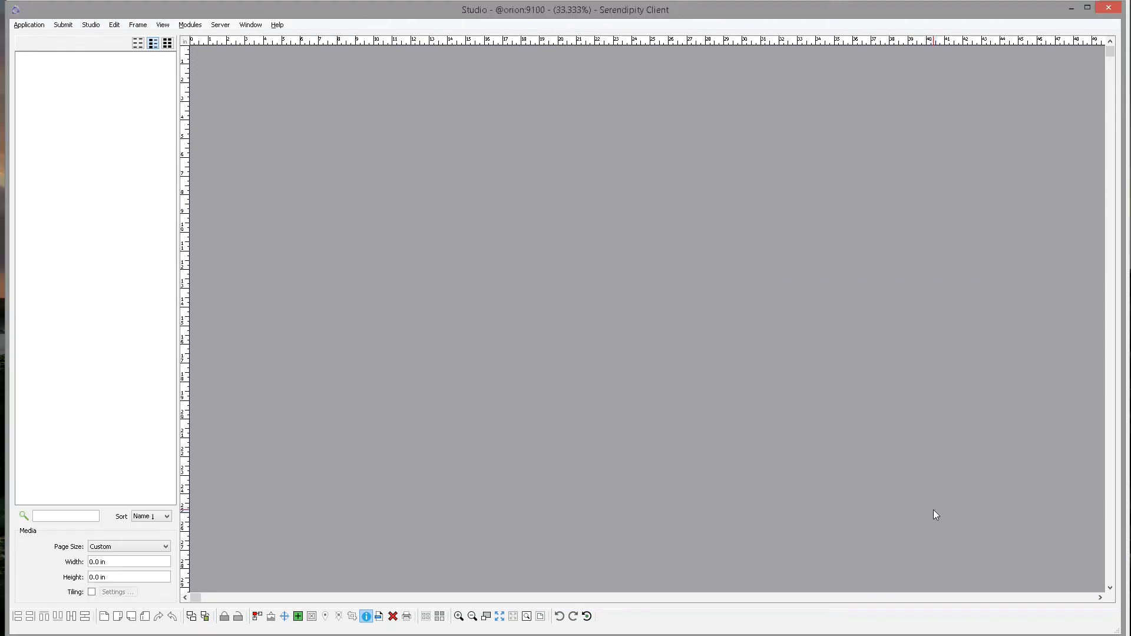
- Move the floating Box Properties palette to the upper right area of the canvas, then hide and show it again
drag(1045, 0, 970, 97)
click(913, 85)
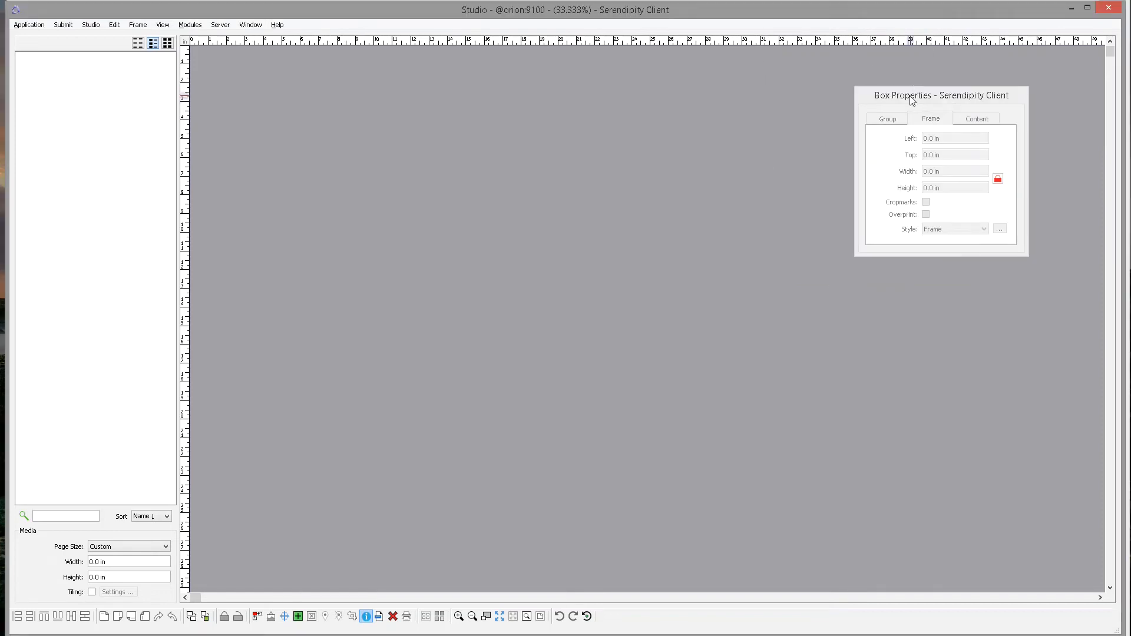
click(367, 616)
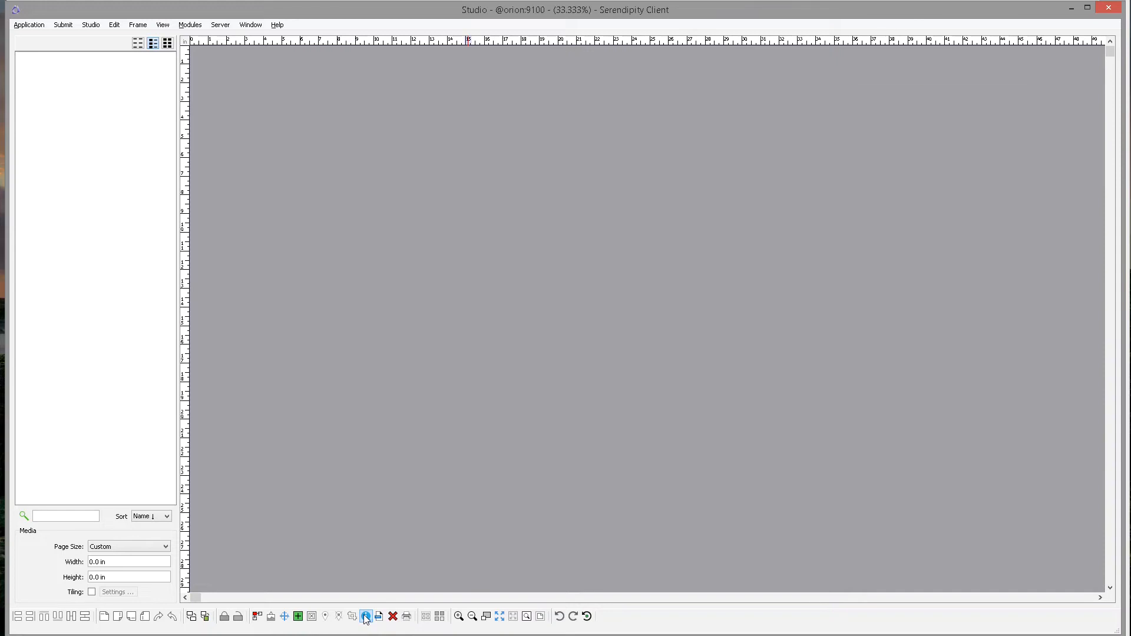
click(366, 616)
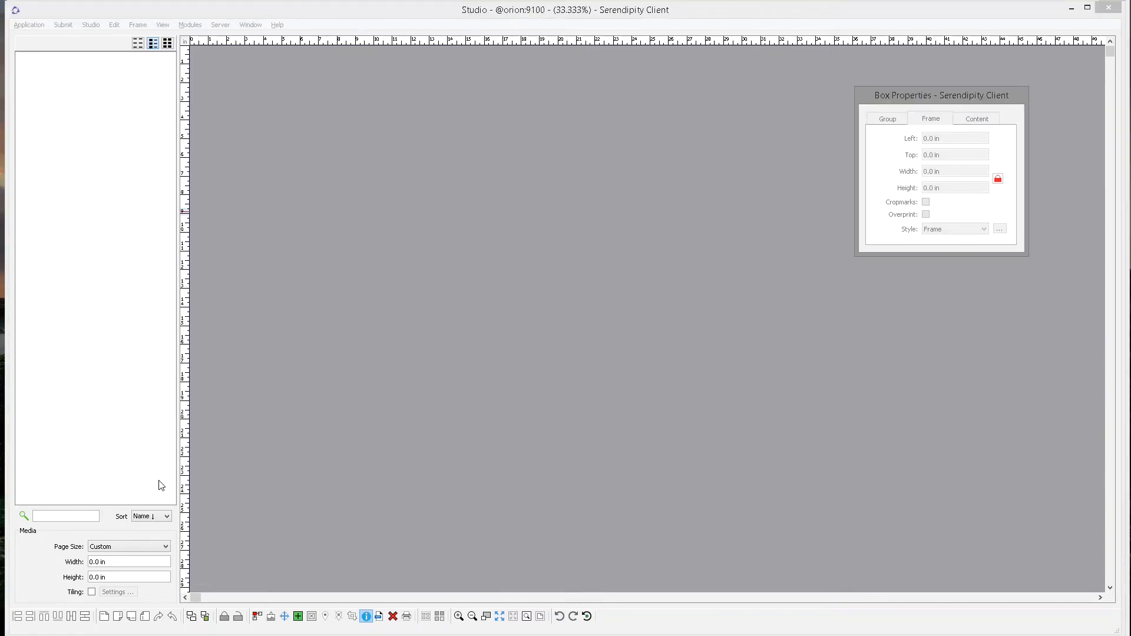
- Disable Floating Box Properties in the Studio settings, and toggle the docked box properties off and on
click(91, 26)
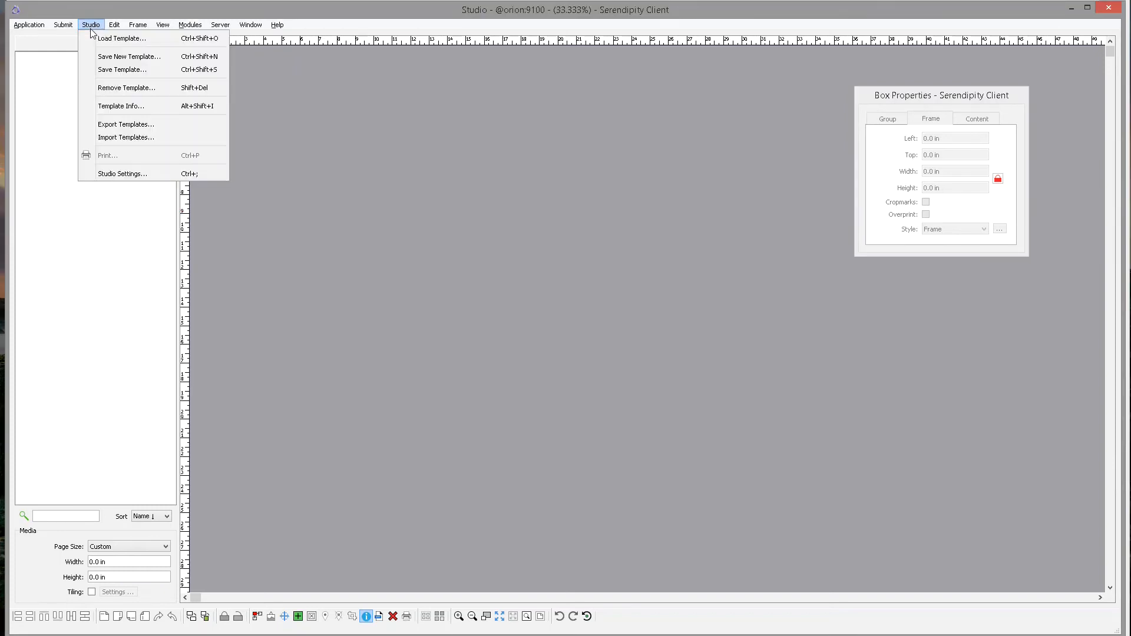
click(121, 174)
click(883, 485)
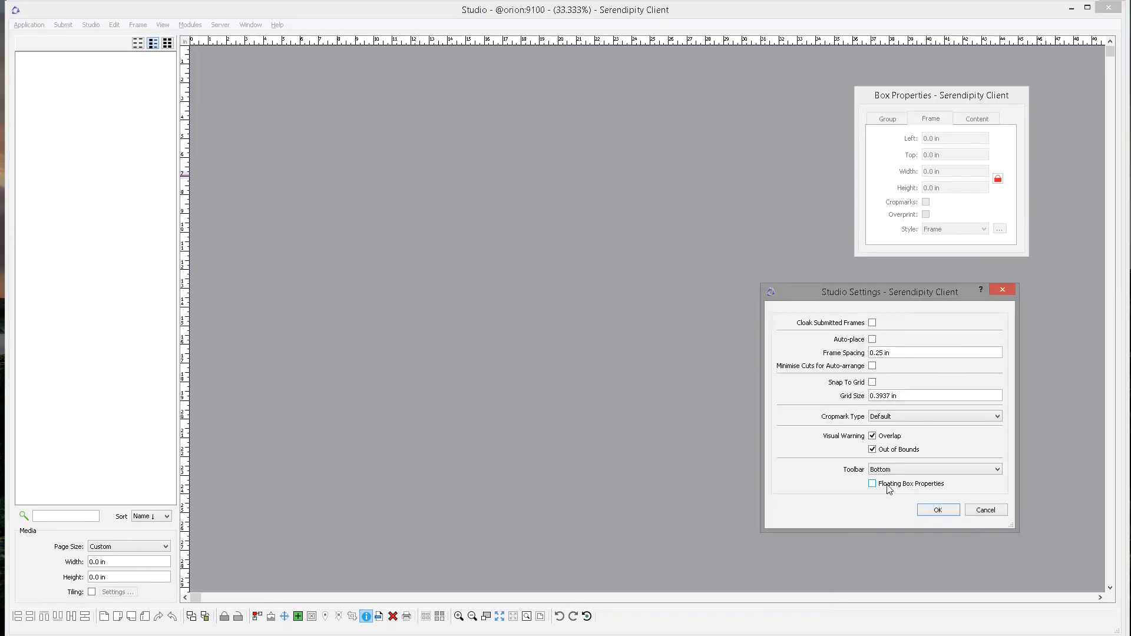
click(938, 510)
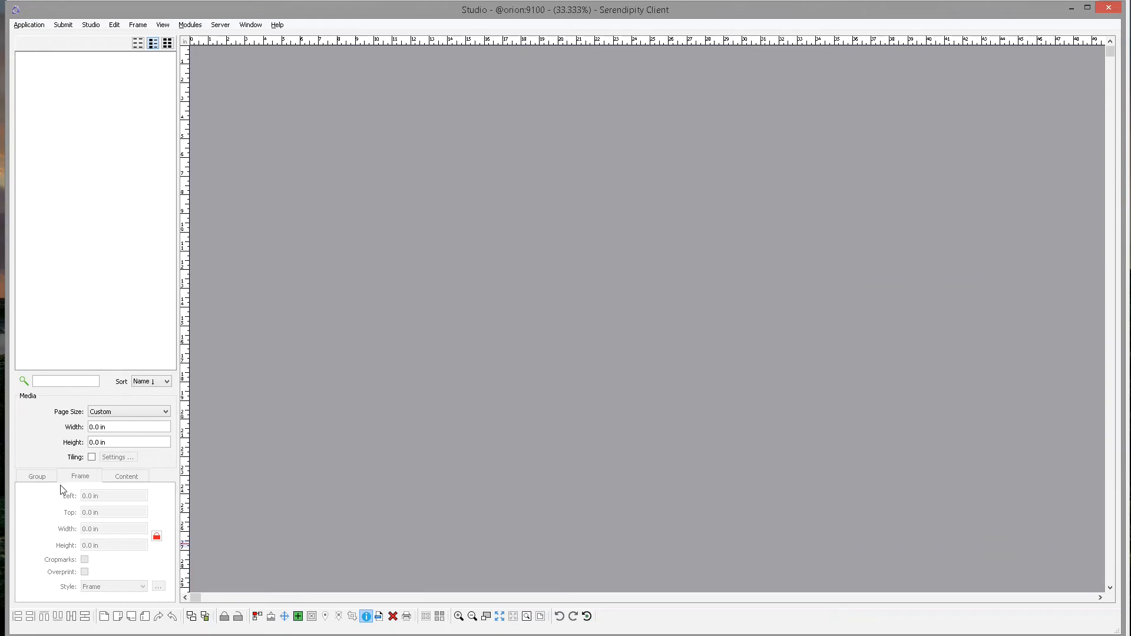
click(367, 617)
click(367, 617)
- Switch to File Explorer and open the inner "1. BMW M3 15thJune" folder within Blackmagic_demo Files
click(331, 635)
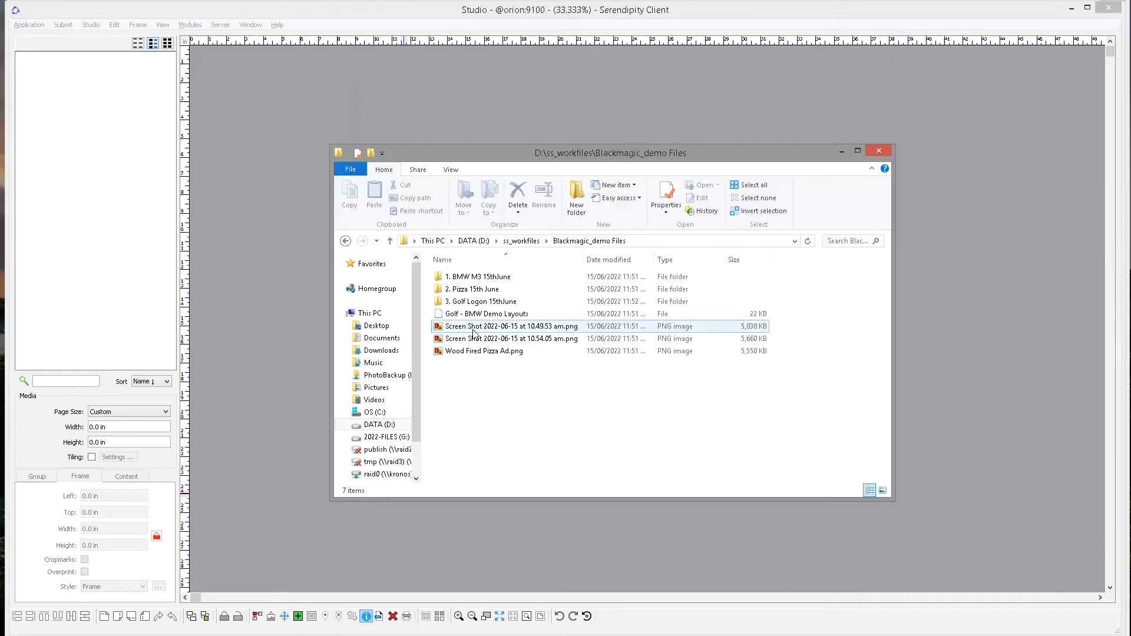
double_click(514, 276)
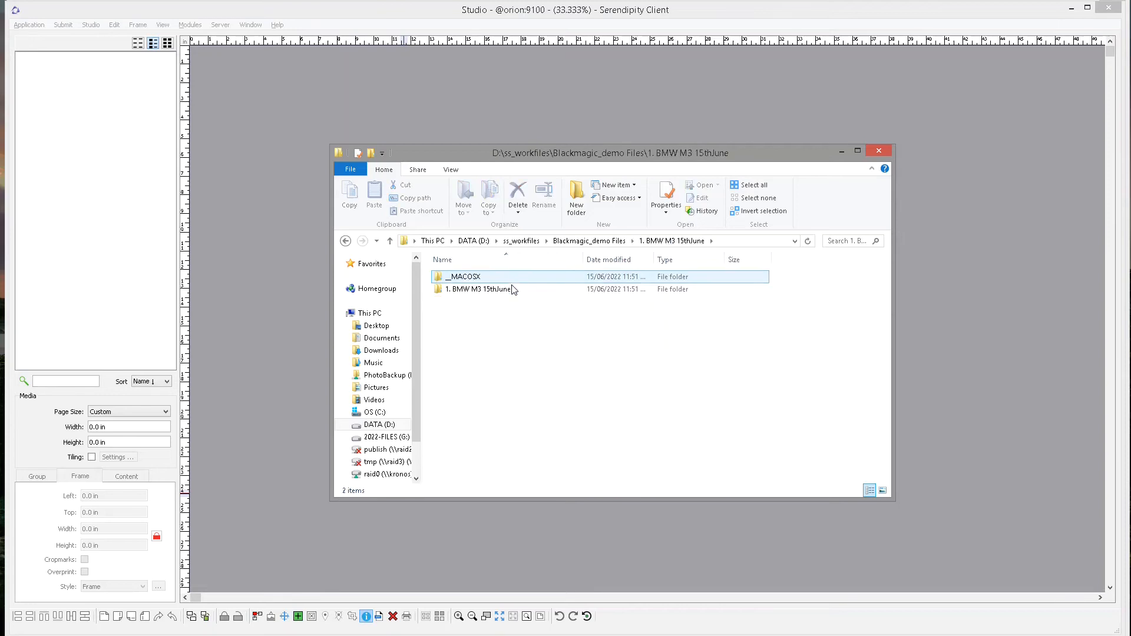
double_click(510, 289)
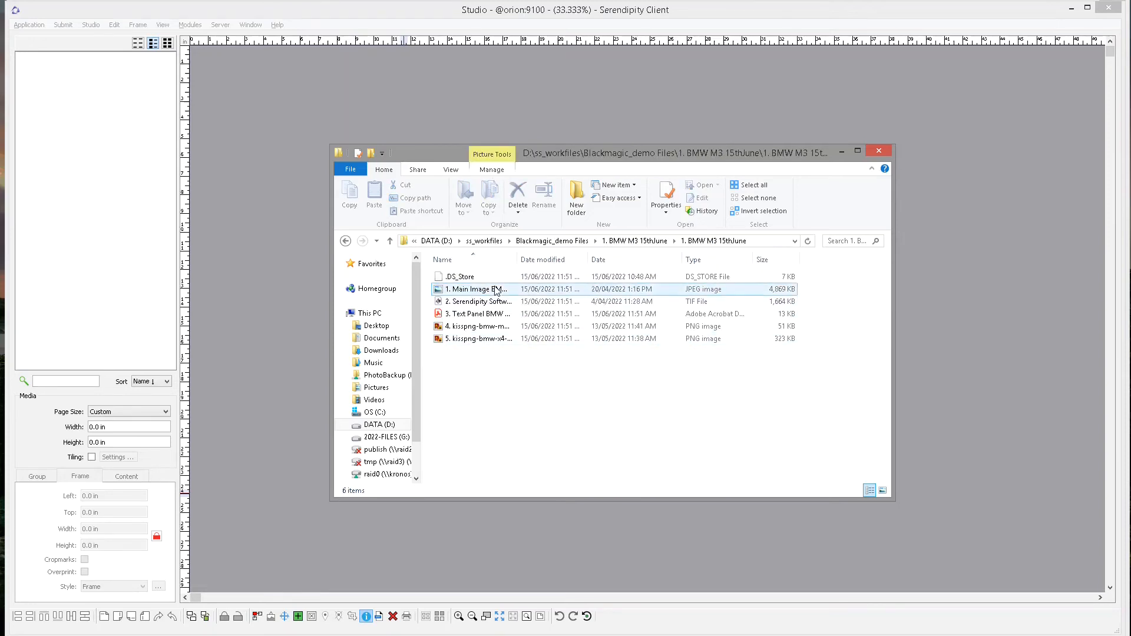
- Submit the five numbered BMW files, from the main image to the second kisspng logo, as assets to Serendipity Client
click(497, 292)
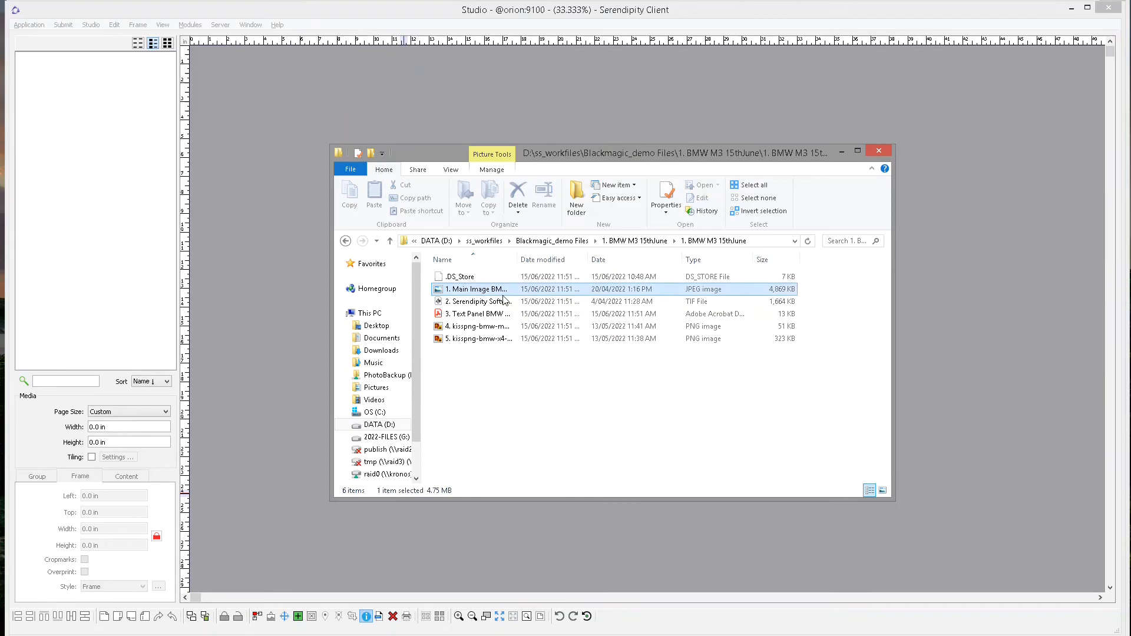
click(488, 343)
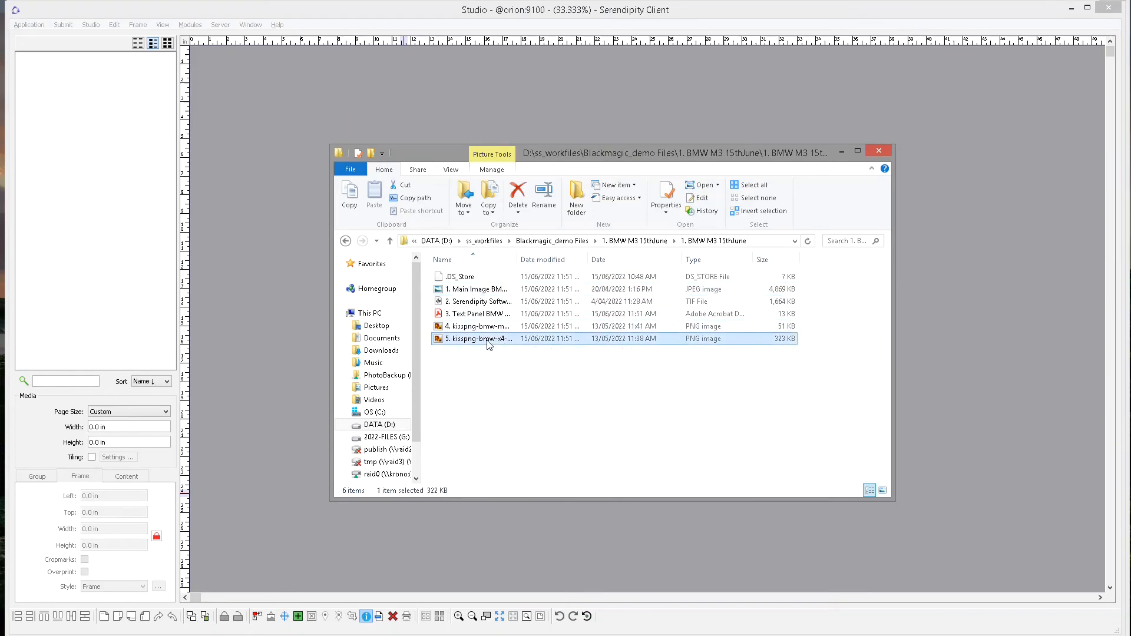
click(503, 291)
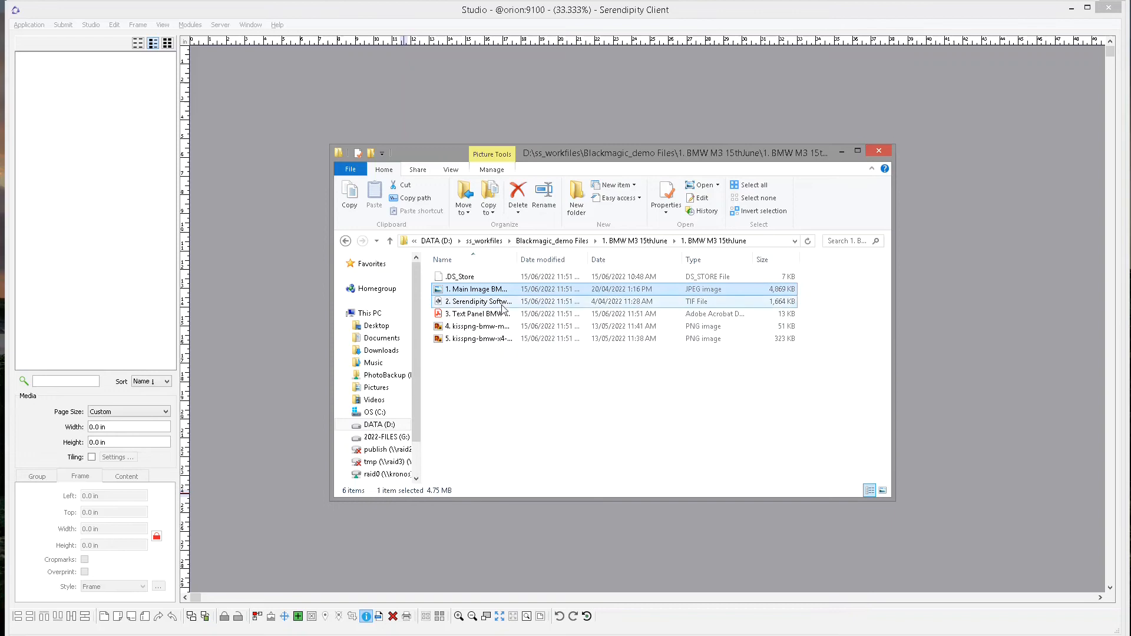
click(491, 342)
ctrl+click(497, 316)
ctrl+click(498, 304)
ctrl+click(501, 290)
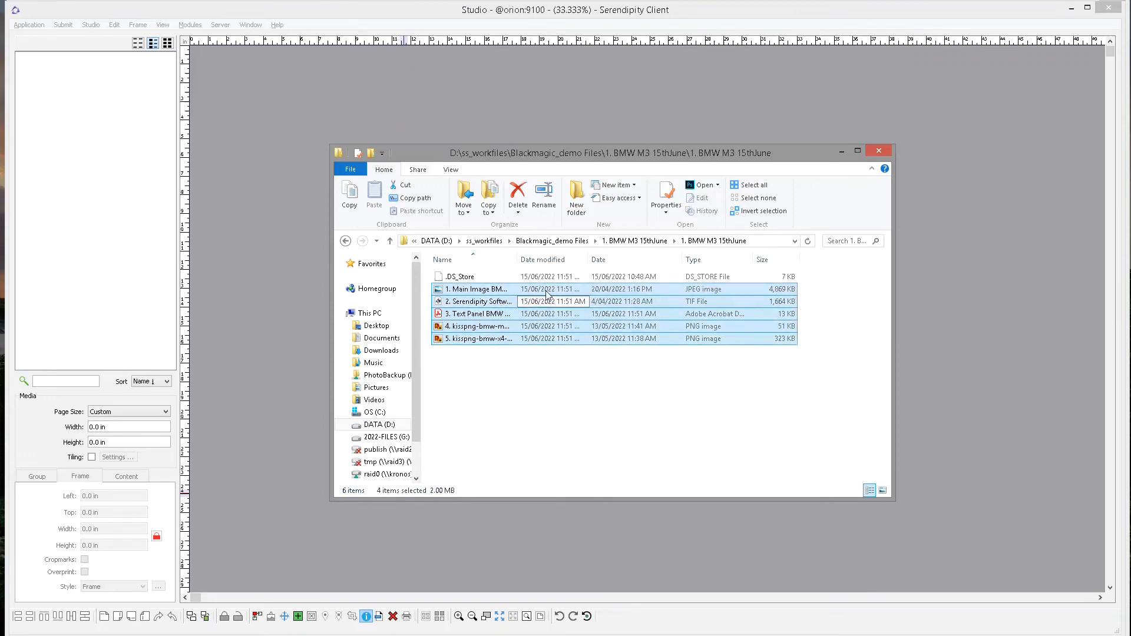
right_click(518, 291)
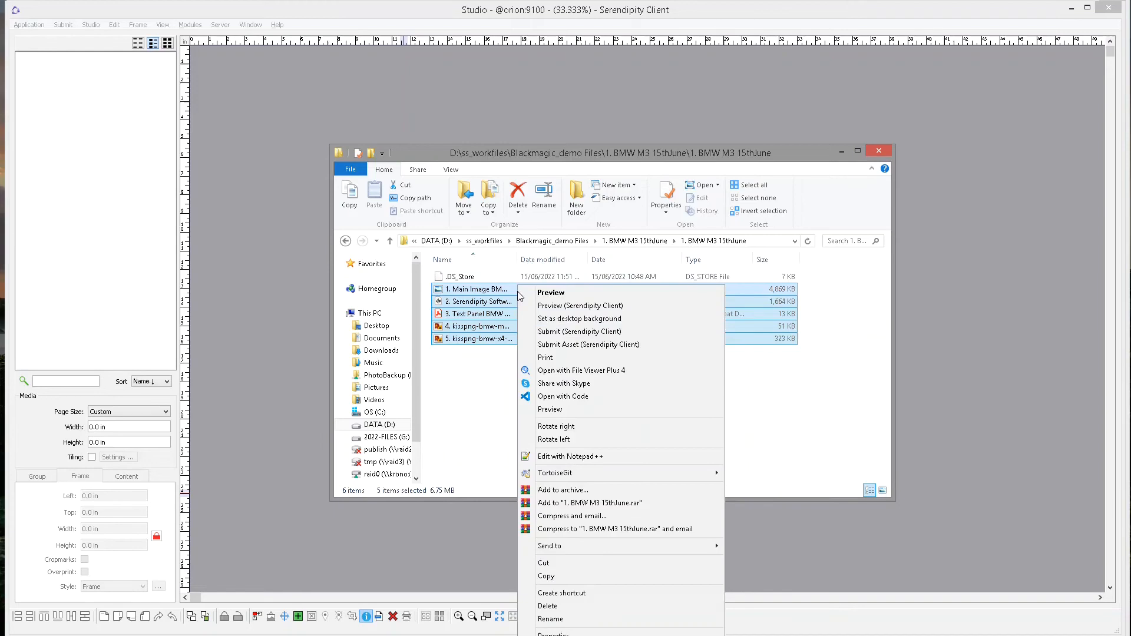
click(649, 344)
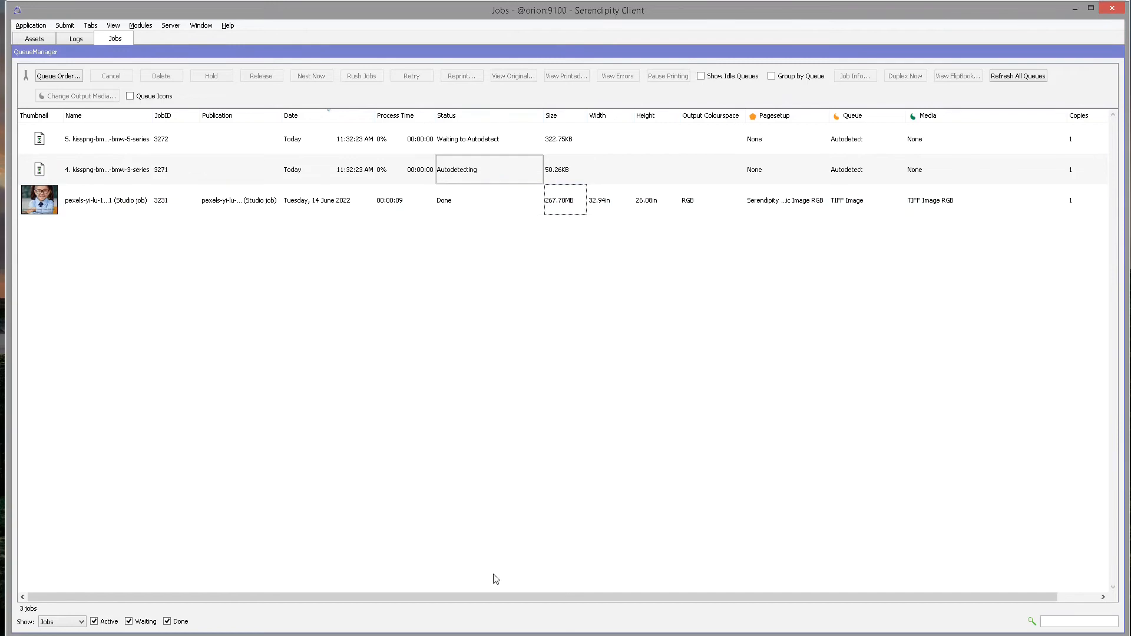
- Return to Studio and group all five submitted assets into a new folder named BMW
mouse_move(552, 633)
click(560, 585)
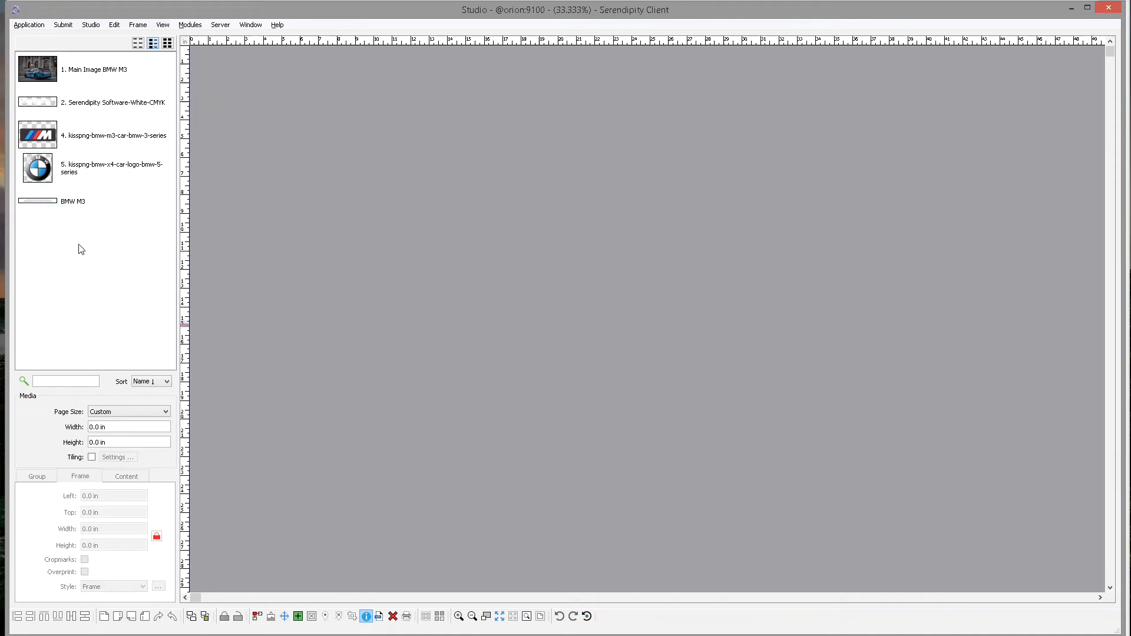
click(96, 73)
shift+click(83, 201)
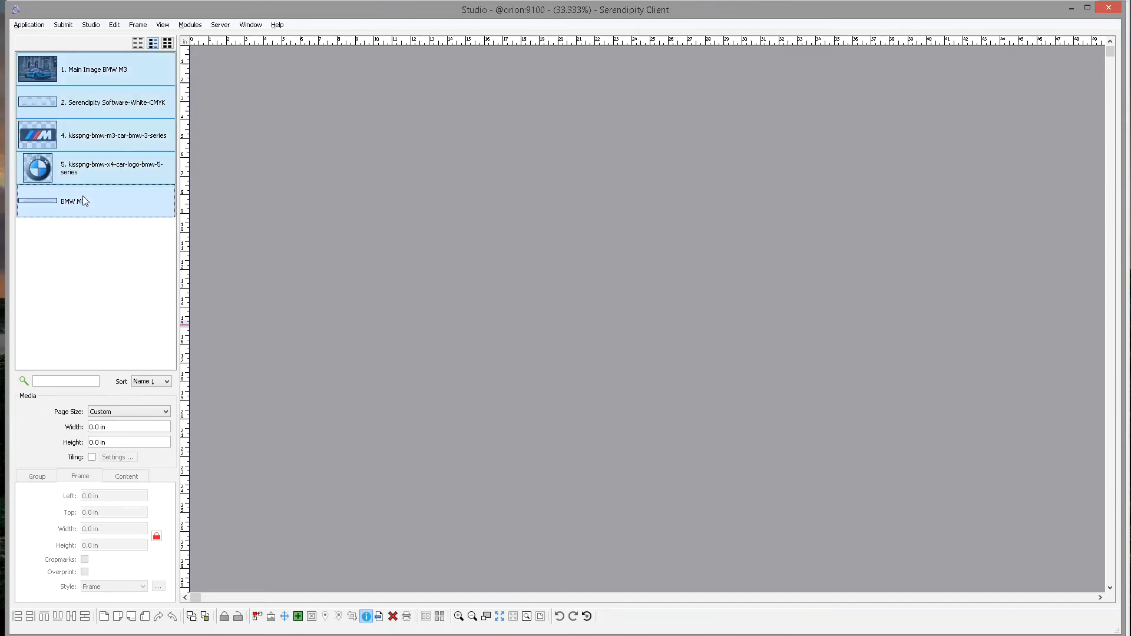
right_click(83, 201)
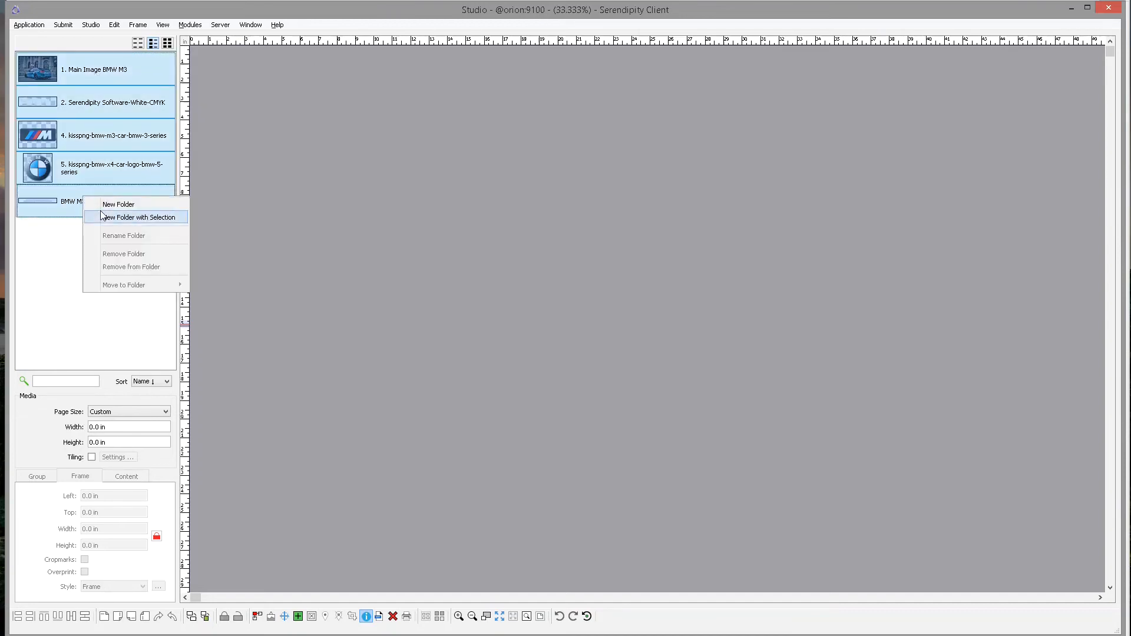
click(139, 218)
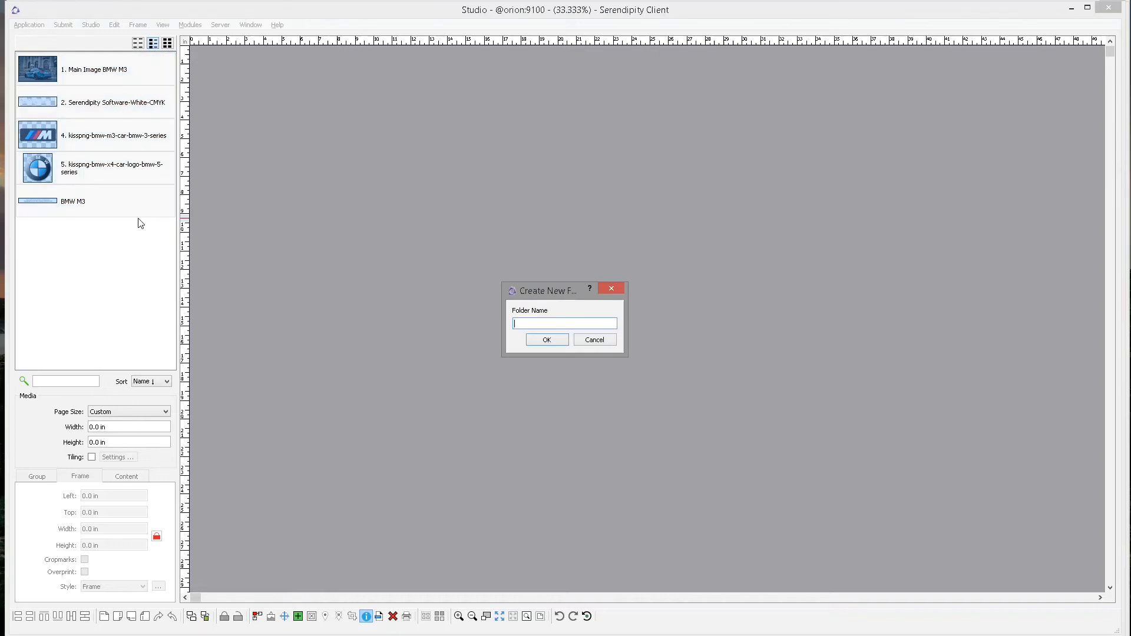
text(BMW)
key(Return)
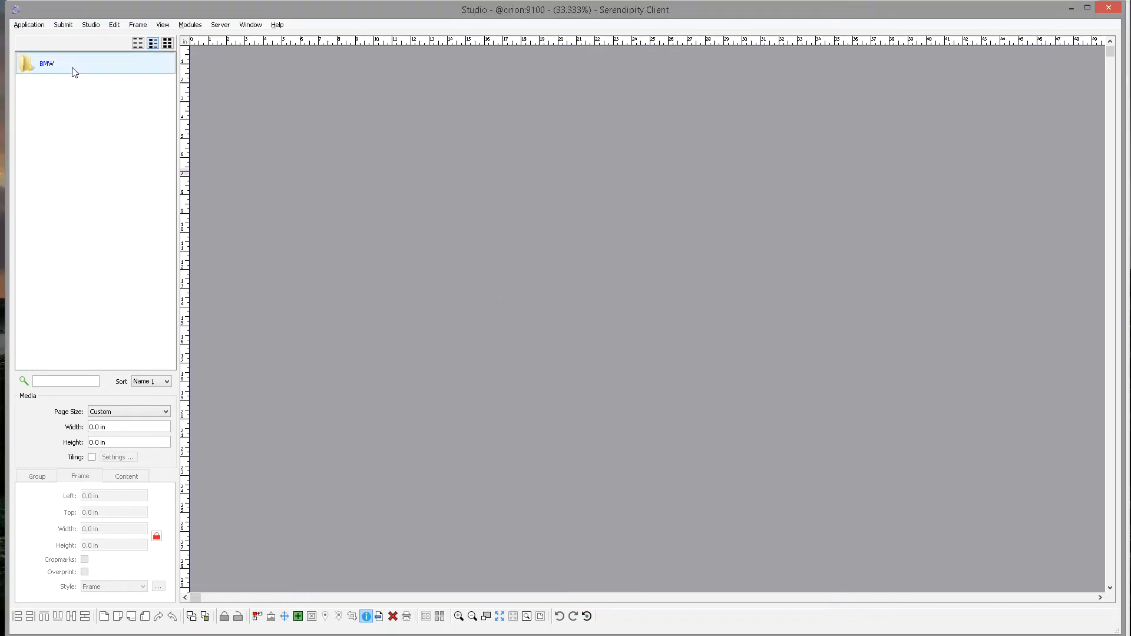
- Look inside the BMW folder and return to the top level of the asset list
double_click(73, 72)
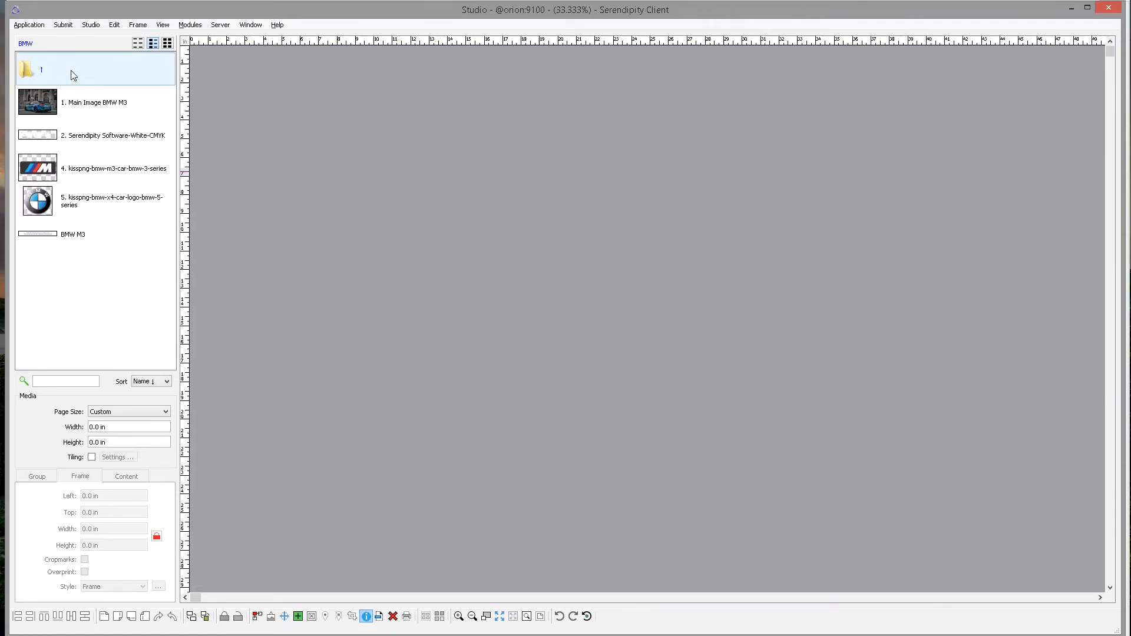
double_click(103, 70)
double_click(103, 70)
double_click(103, 70)
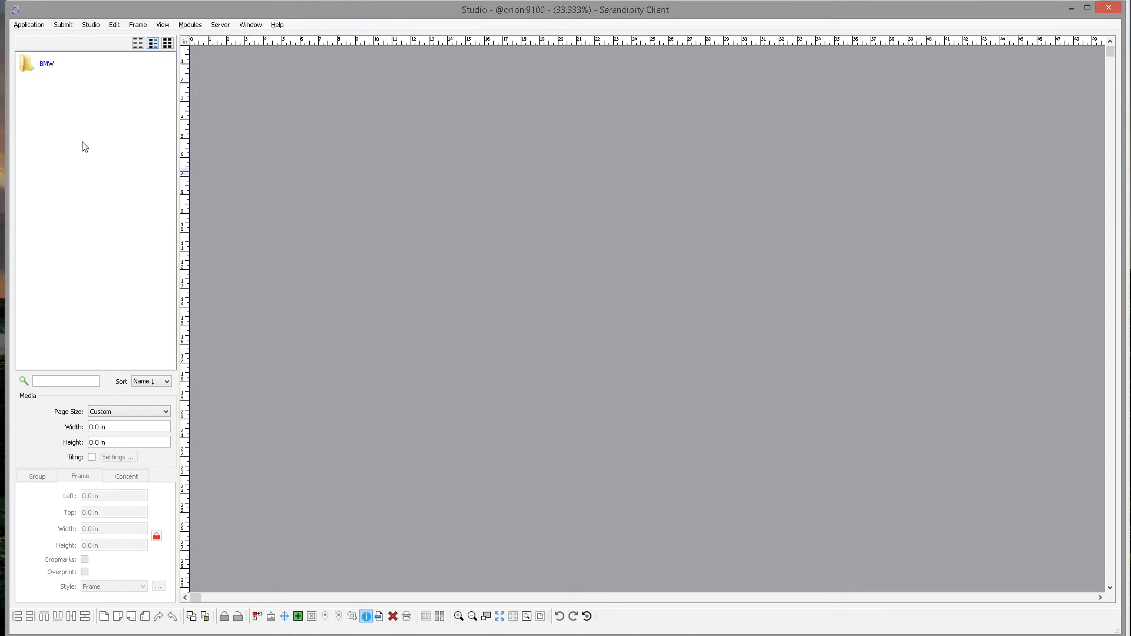
- Create a new empty asset folder named BMW1 at the top level
right_click(76, 182)
click(132, 183)
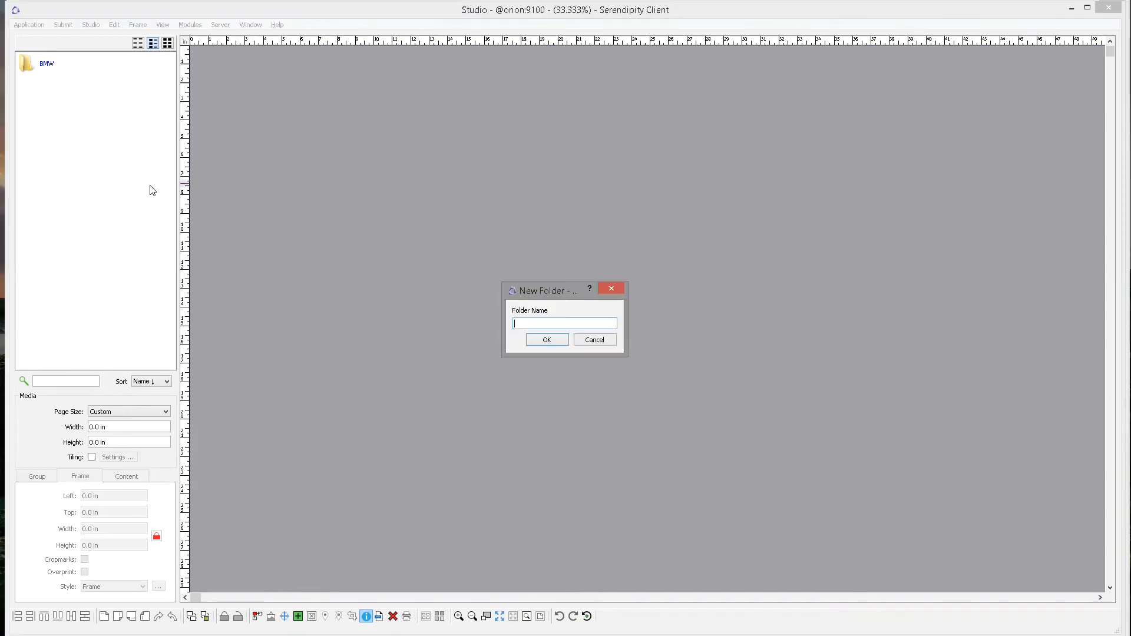
text(BMW1)
key(Return)
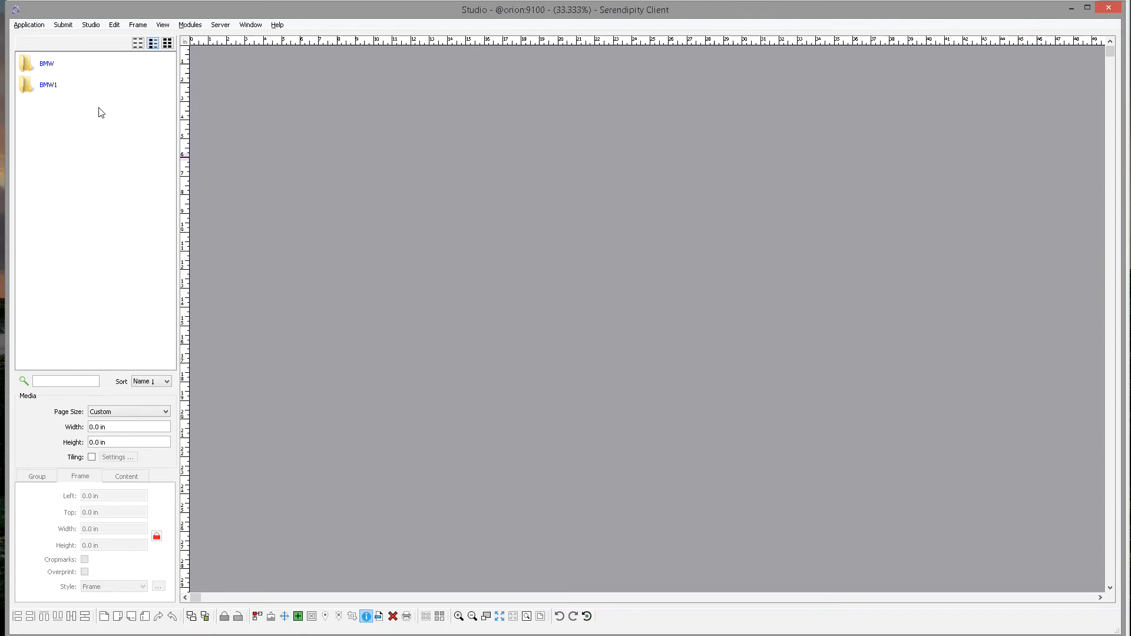
- Move all five assets from the BMW folder into the BMW1 folder and return to the top level
double_click(70, 65)
click(107, 104)
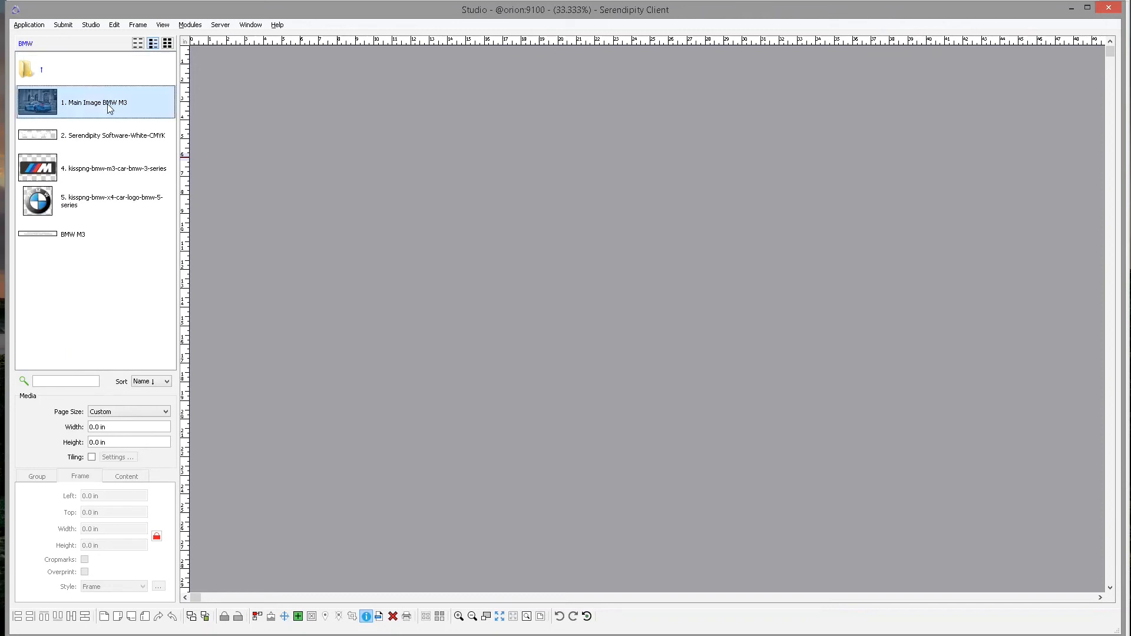
shift+click(94, 227)
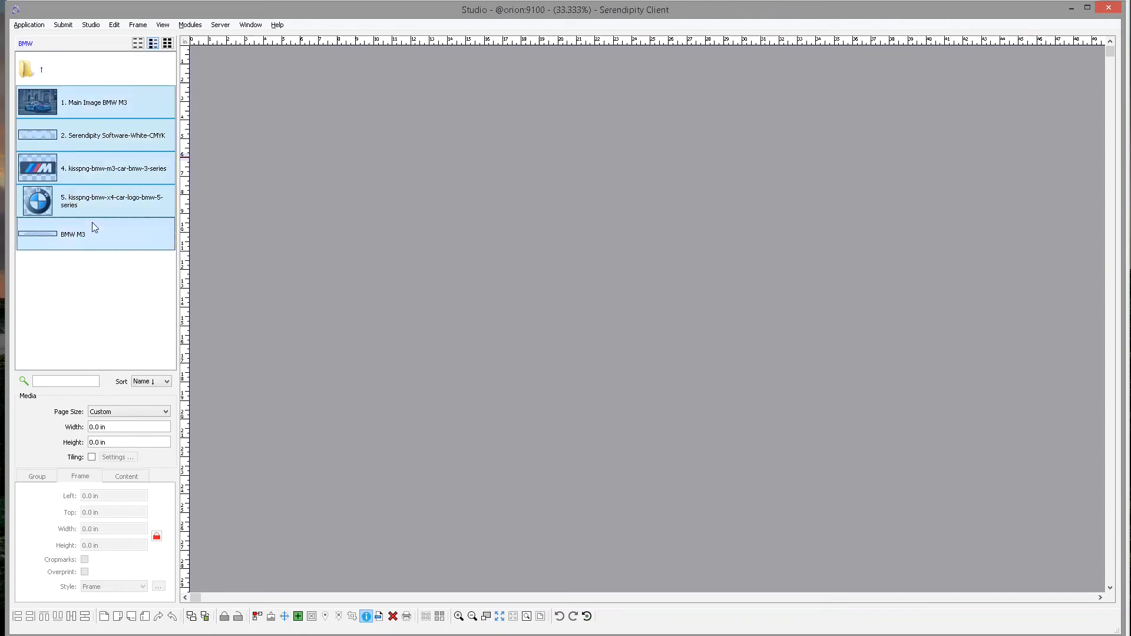
right_click(108, 171)
mouse_move(157, 263)
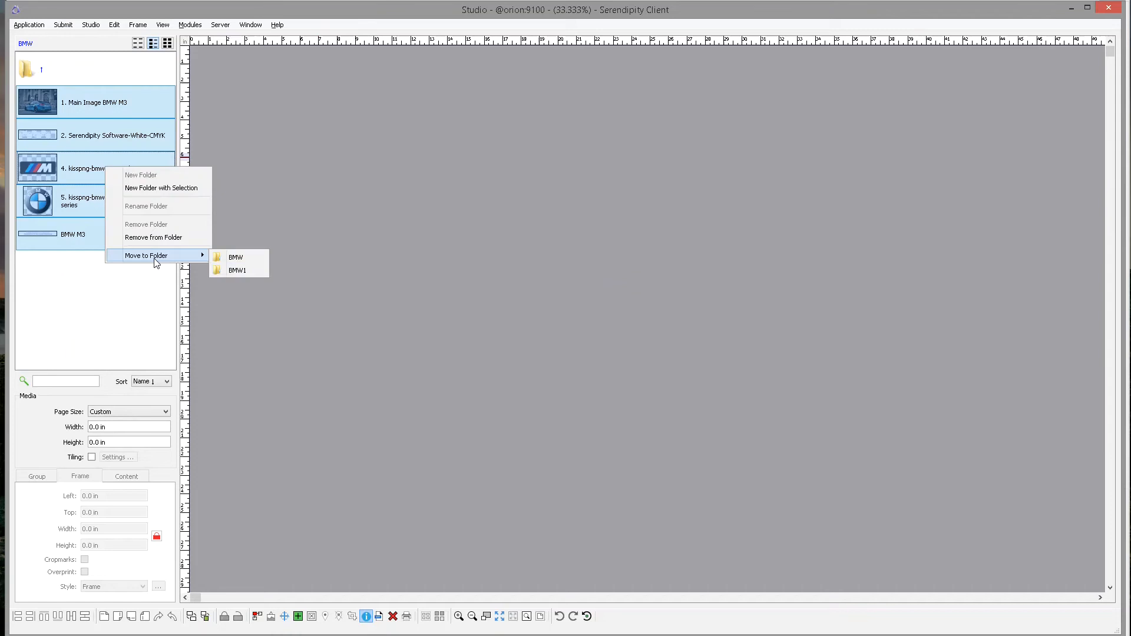
click(255, 272)
double_click(85, 69)
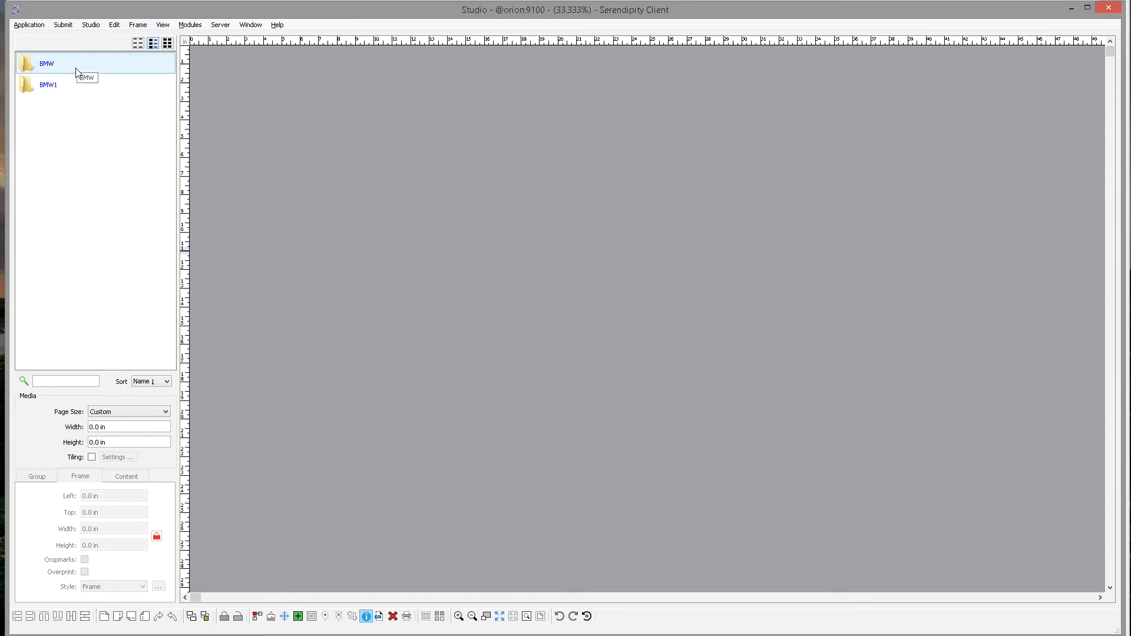
- Remove the BMW1 folder from the asset list
click(67, 89)
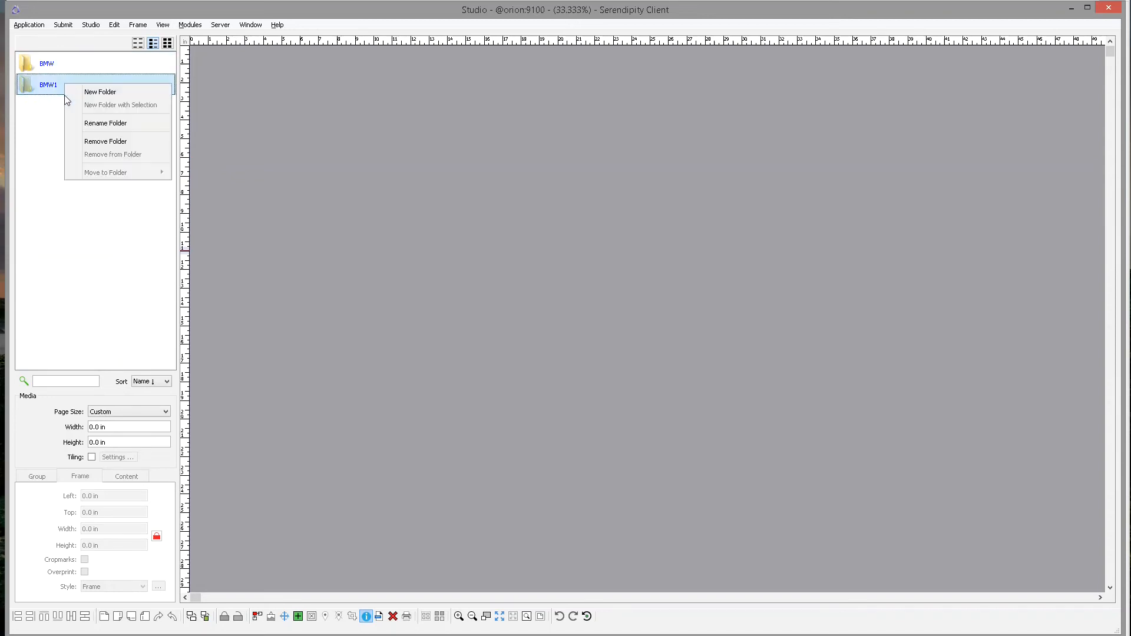
click(126, 140)
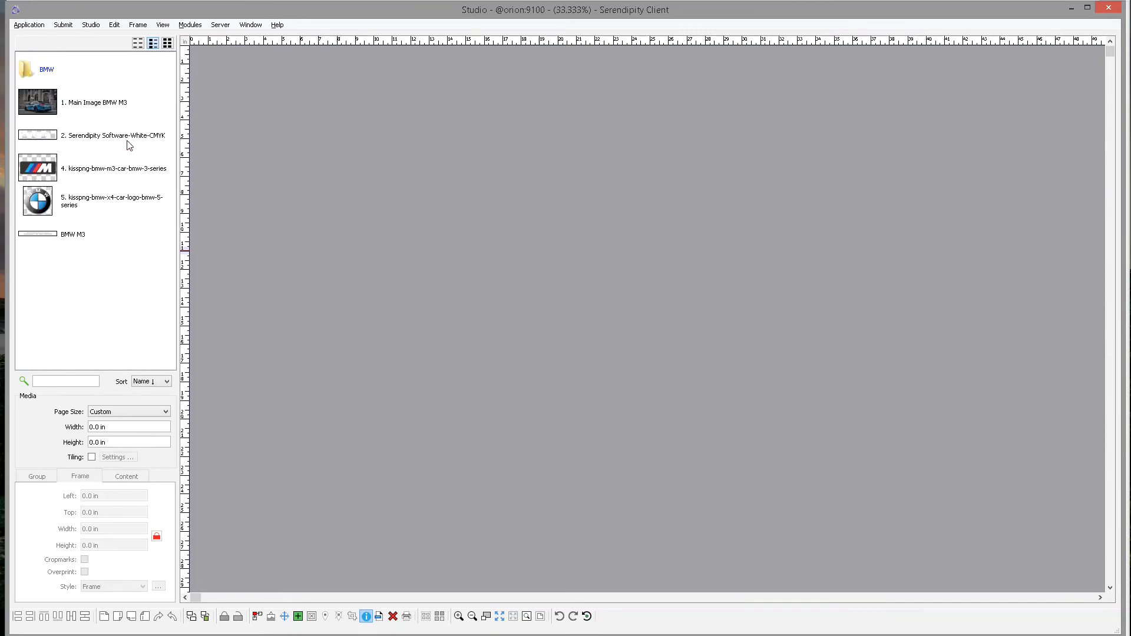
- Move all five loose assets, from Main Image BMW M3 through BMW M3, into the existing BMW folder
click(98, 101)
shift+click(80, 232)
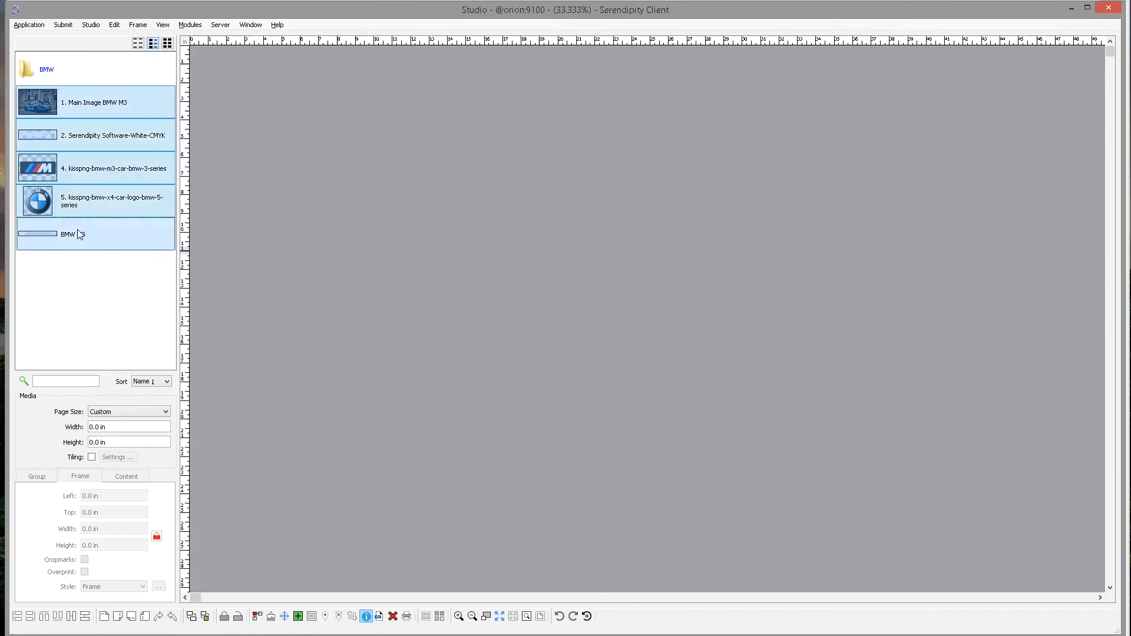
right_click(108, 233)
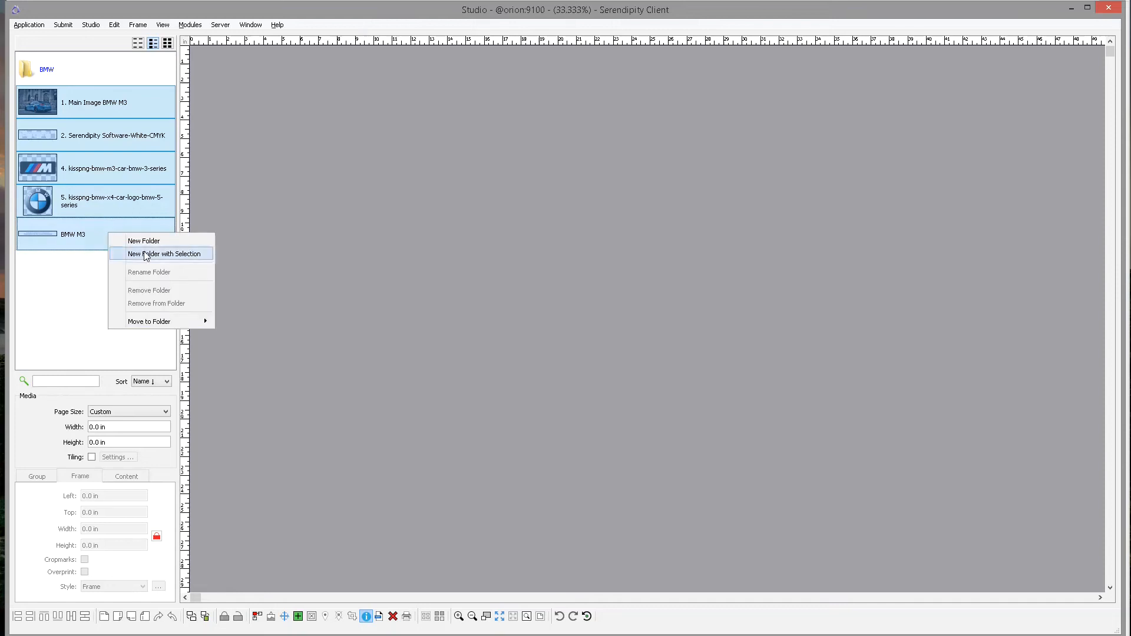
mouse_move(188, 321)
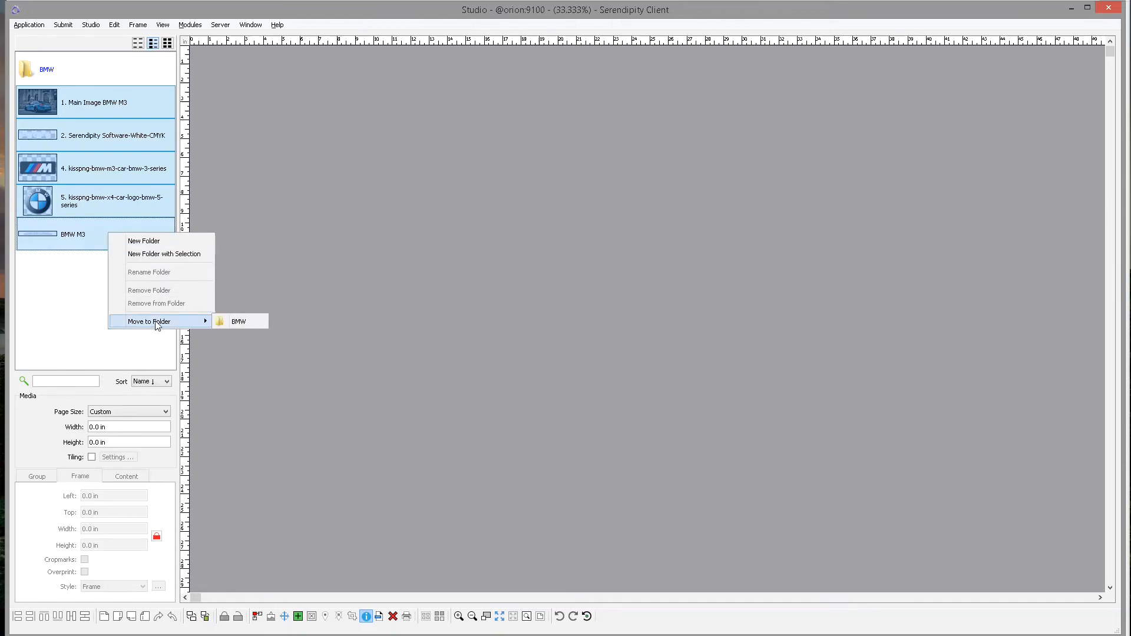
click(248, 323)
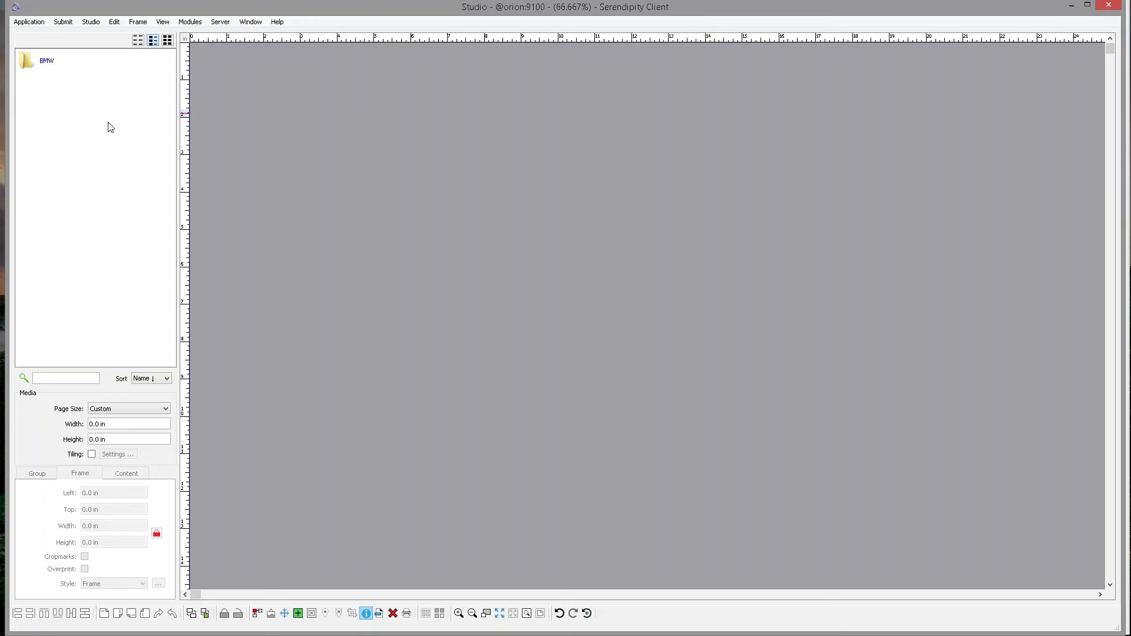
- Import the Studio templates from the Blackmagic_demo Files folder inside ss_workfiles on the DATA (D:) drive and dismiss the notification
click(98, 24)
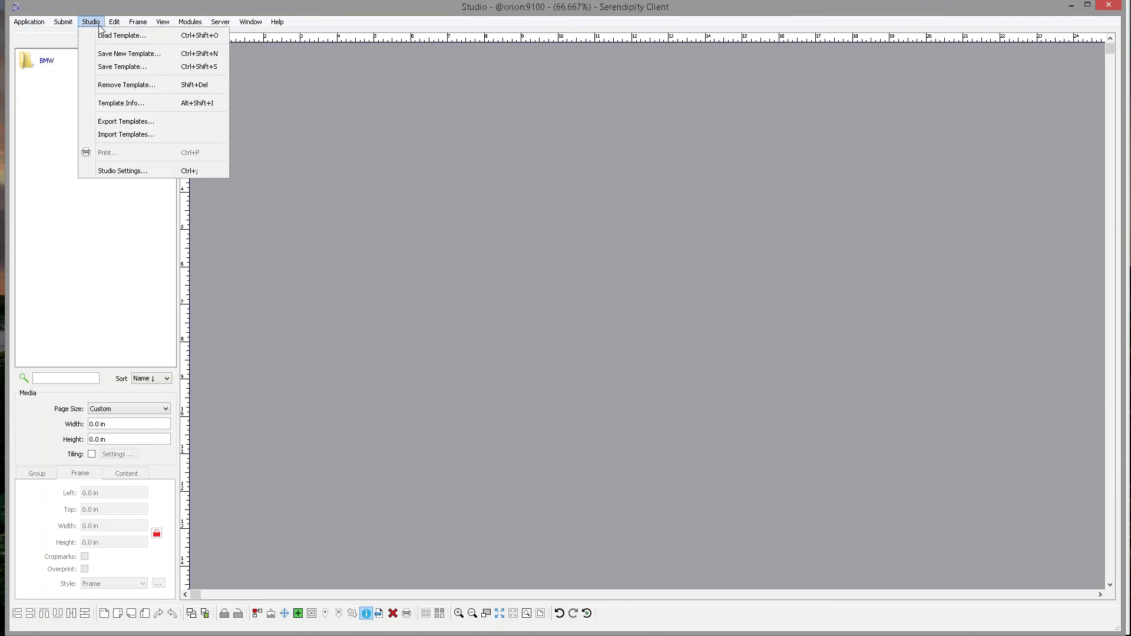
click(152, 140)
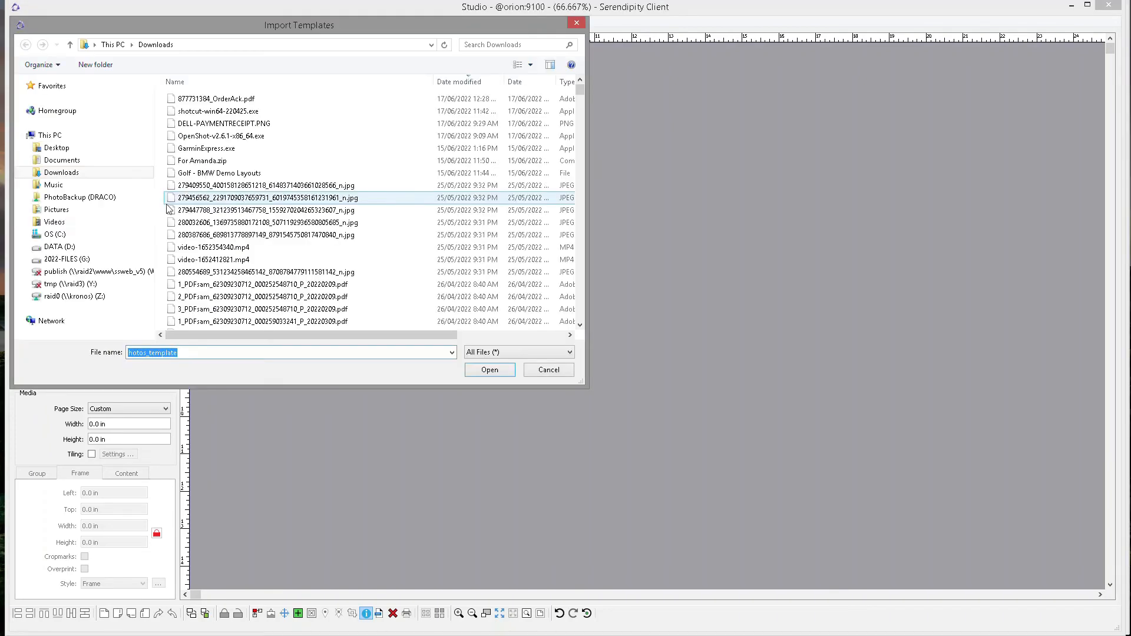
click(59, 247)
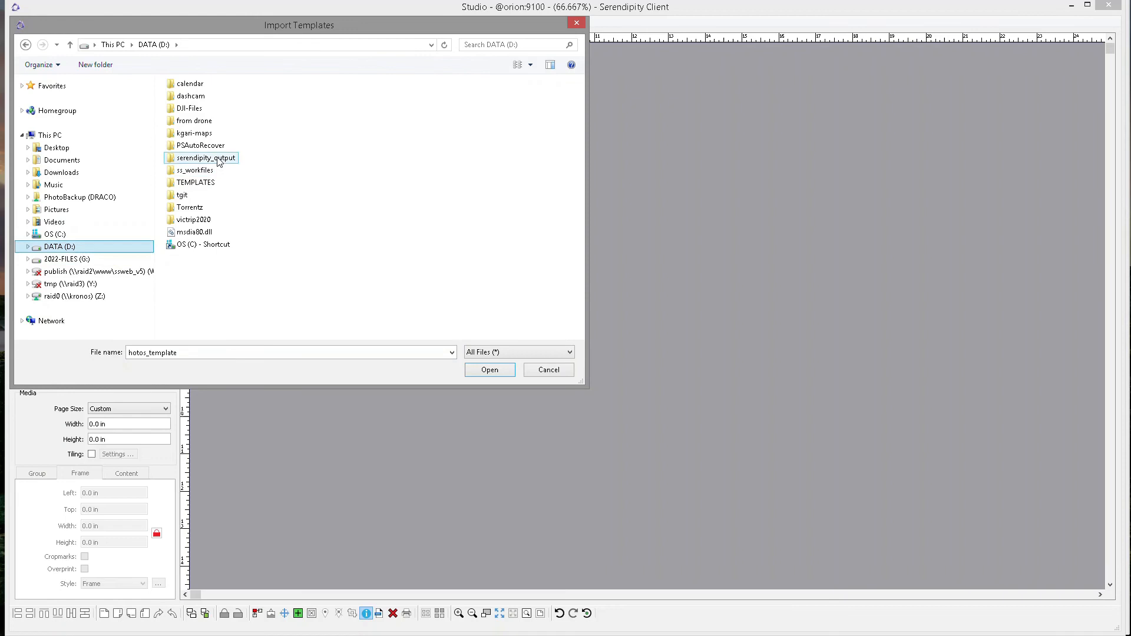
click(202, 172)
double_click(202, 172)
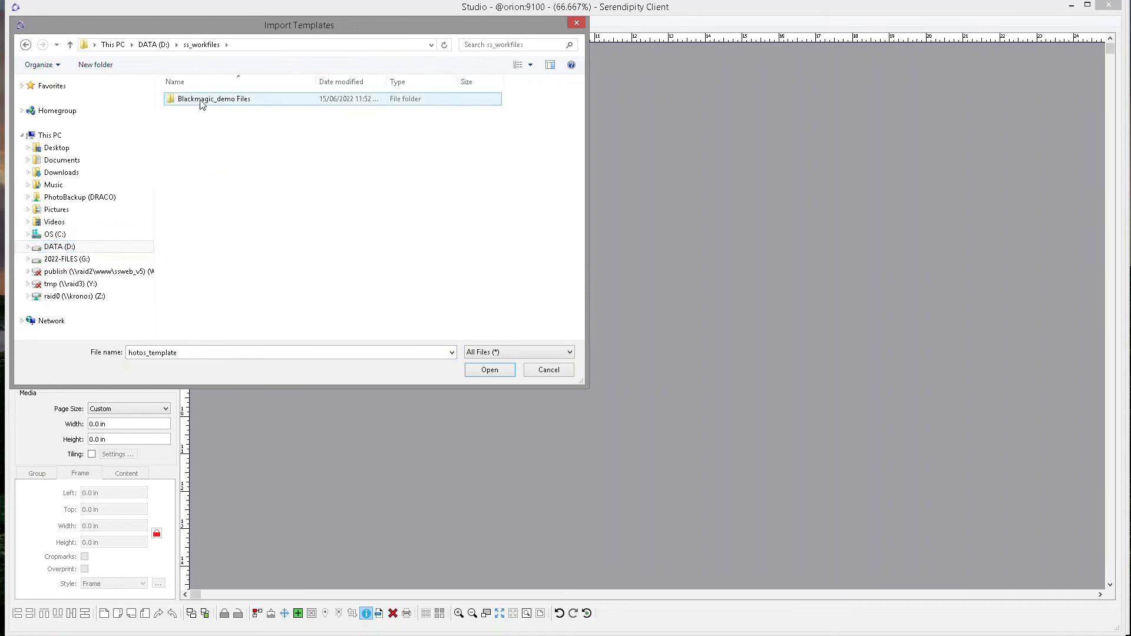
double_click(233, 99)
click(250, 137)
click(498, 374)
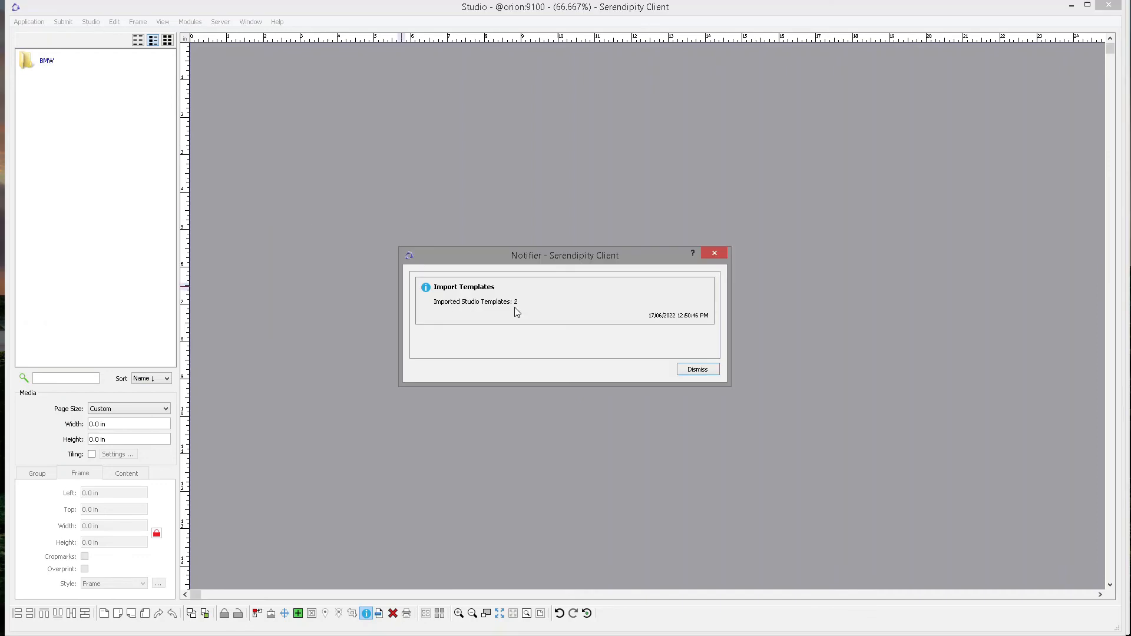
click(710, 375)
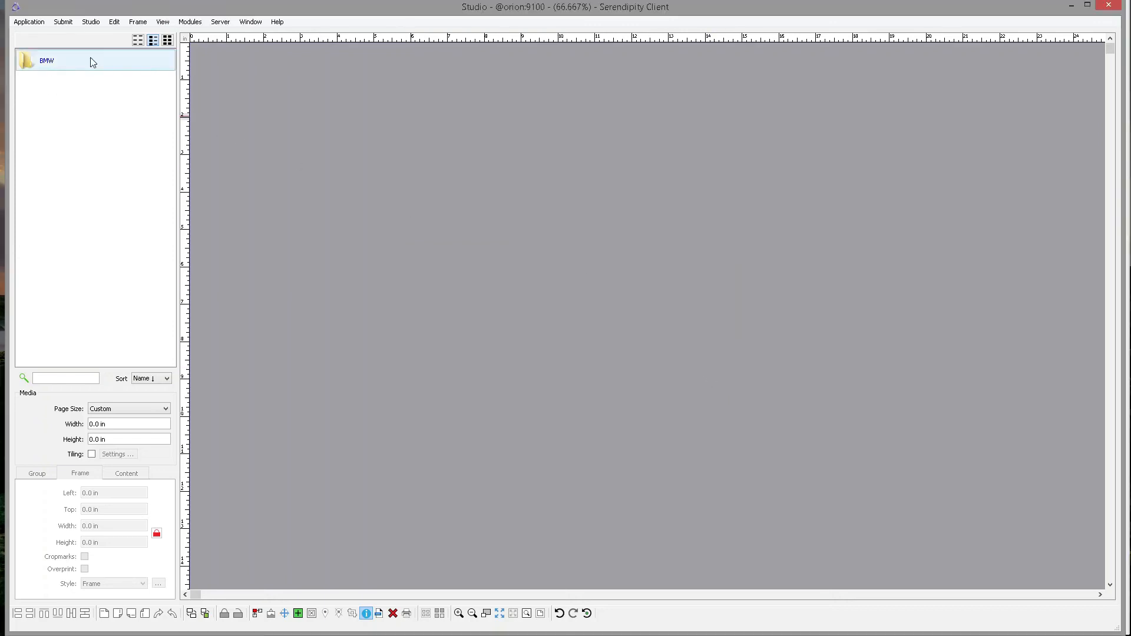
- Load the Studio template BMW M3 (420Width May) onto the workspace
click(91, 22)
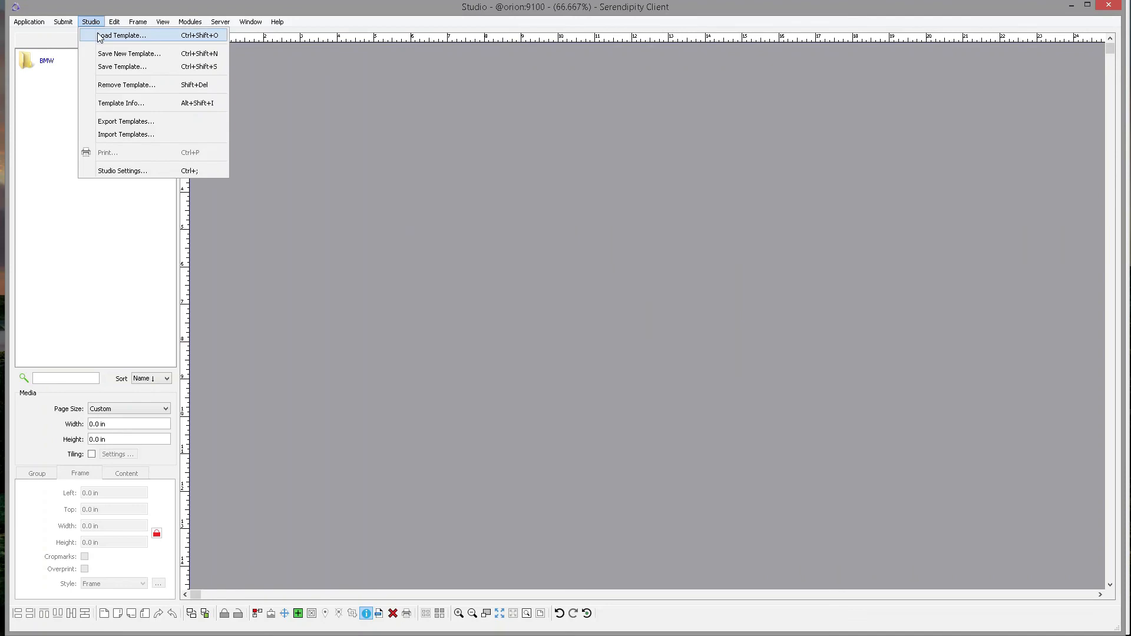
click(149, 40)
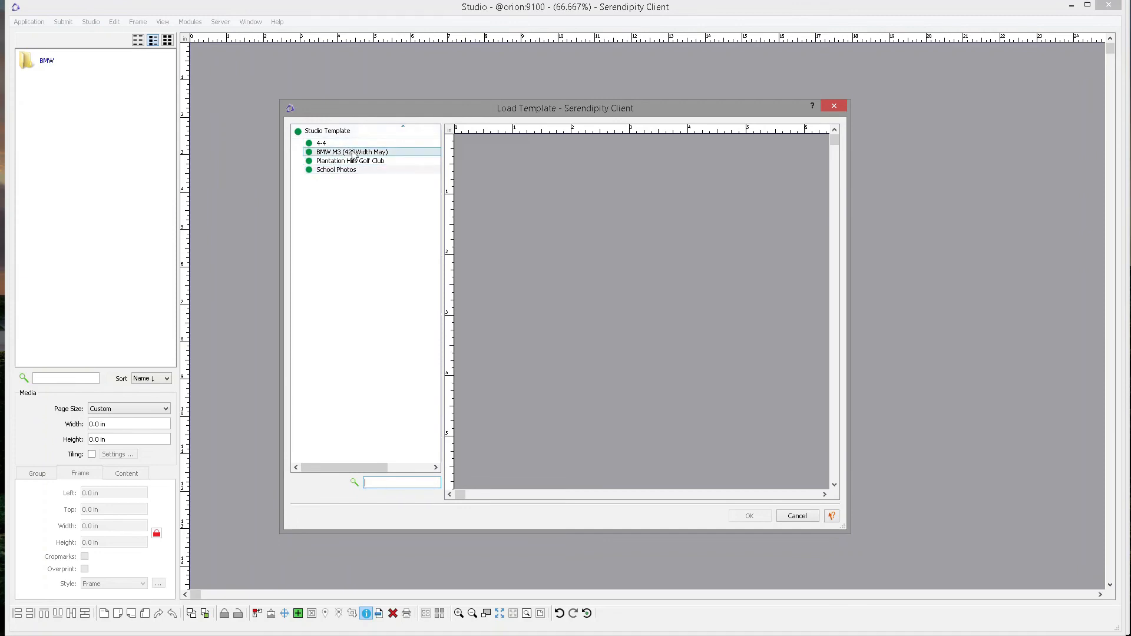
click(380, 153)
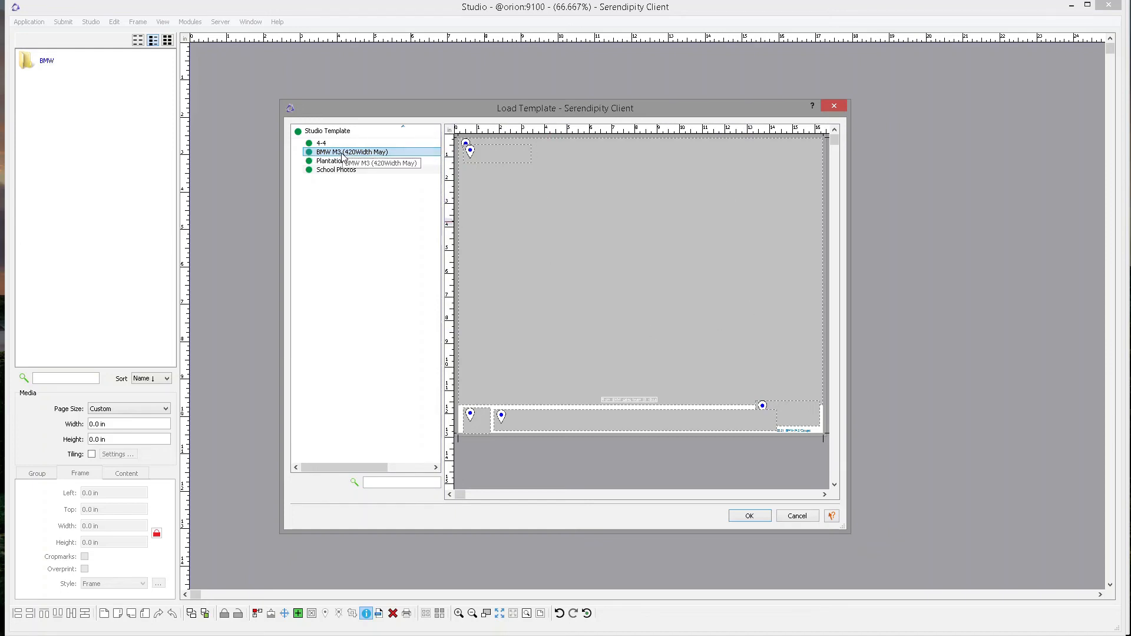
click(764, 519)
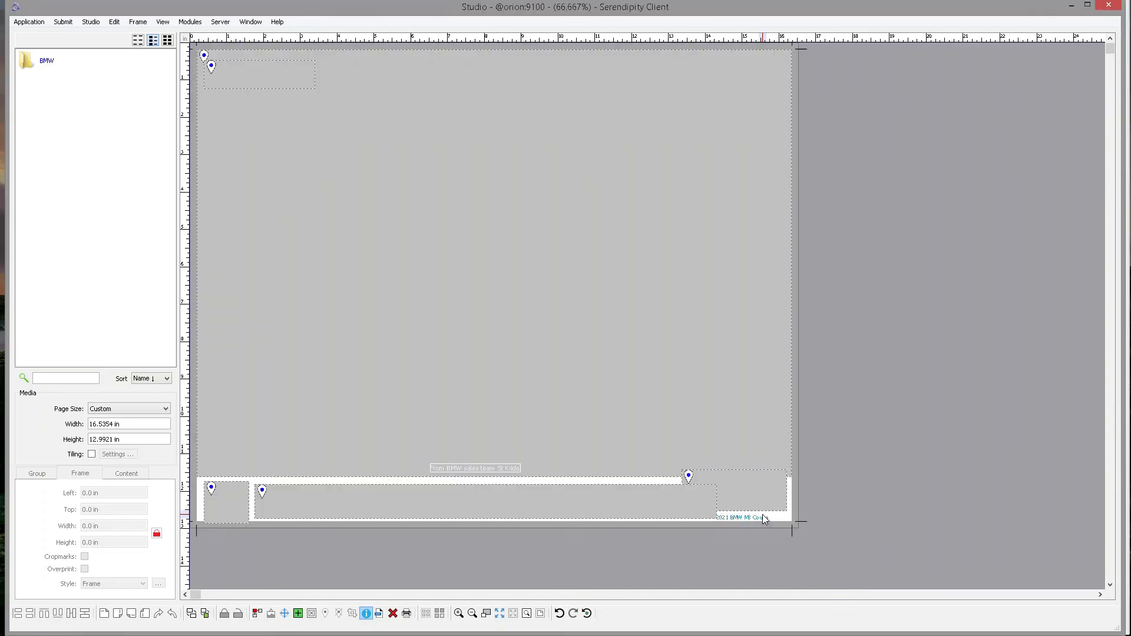
click(765, 519)
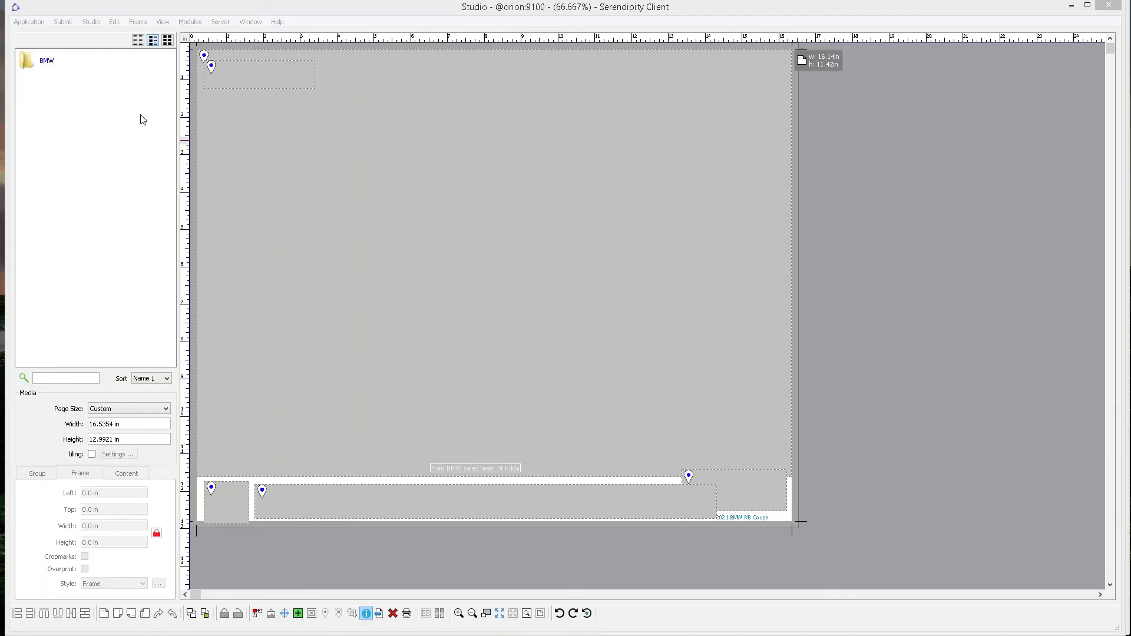
- Examine the reference screenshot of the finished BMW layout in Windows Photo Viewer and return to the Studio layout
click(113, 96)
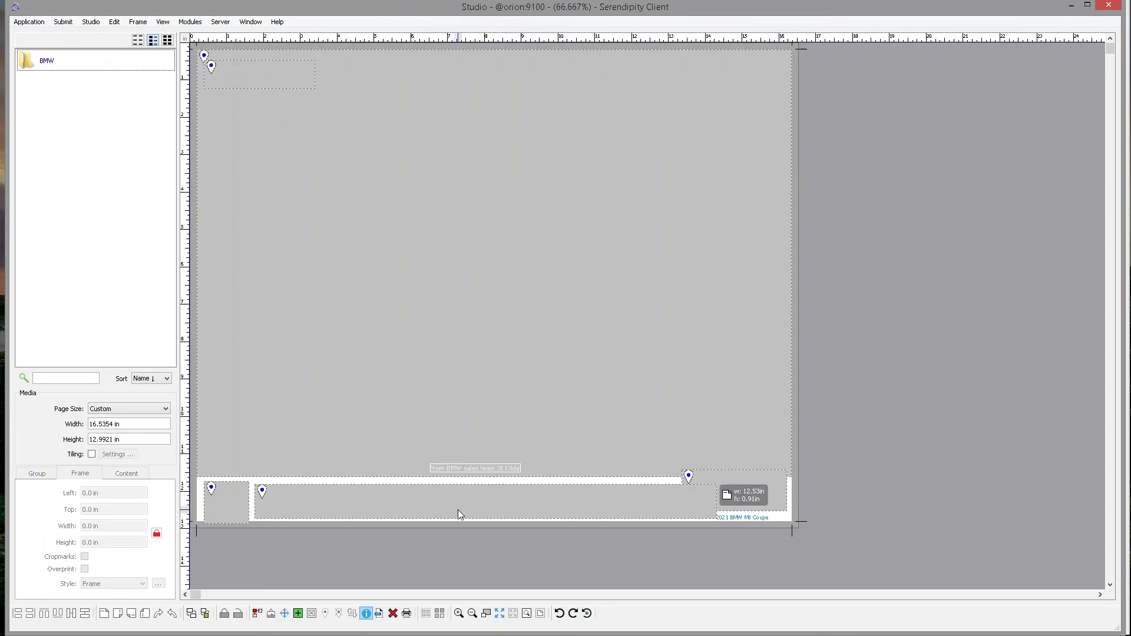
click(583, 635)
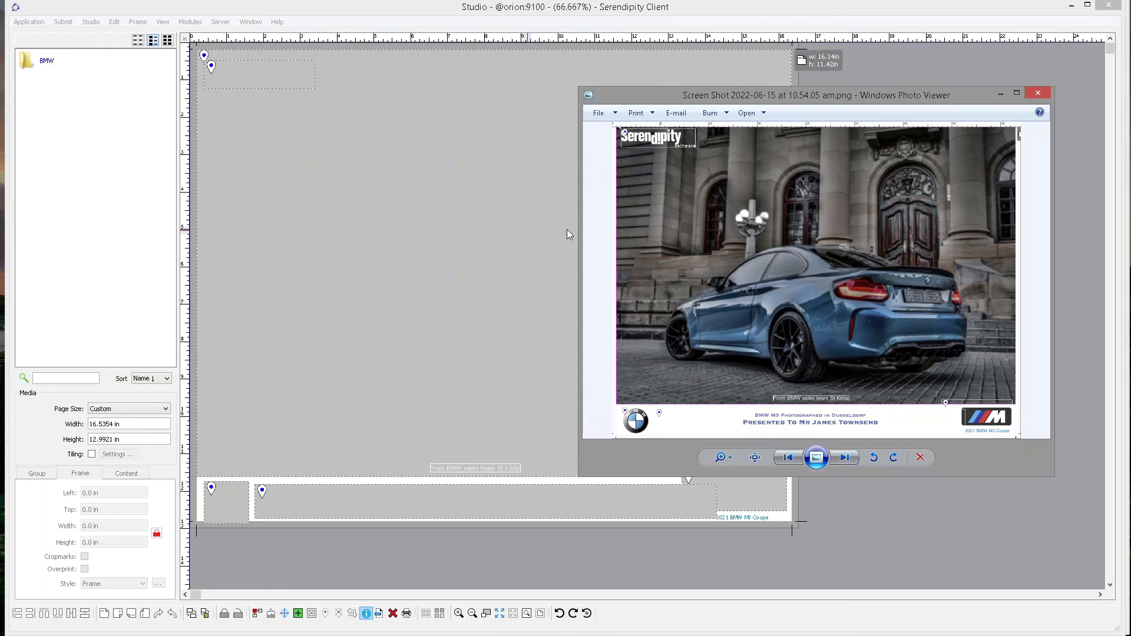
click(749, 10)
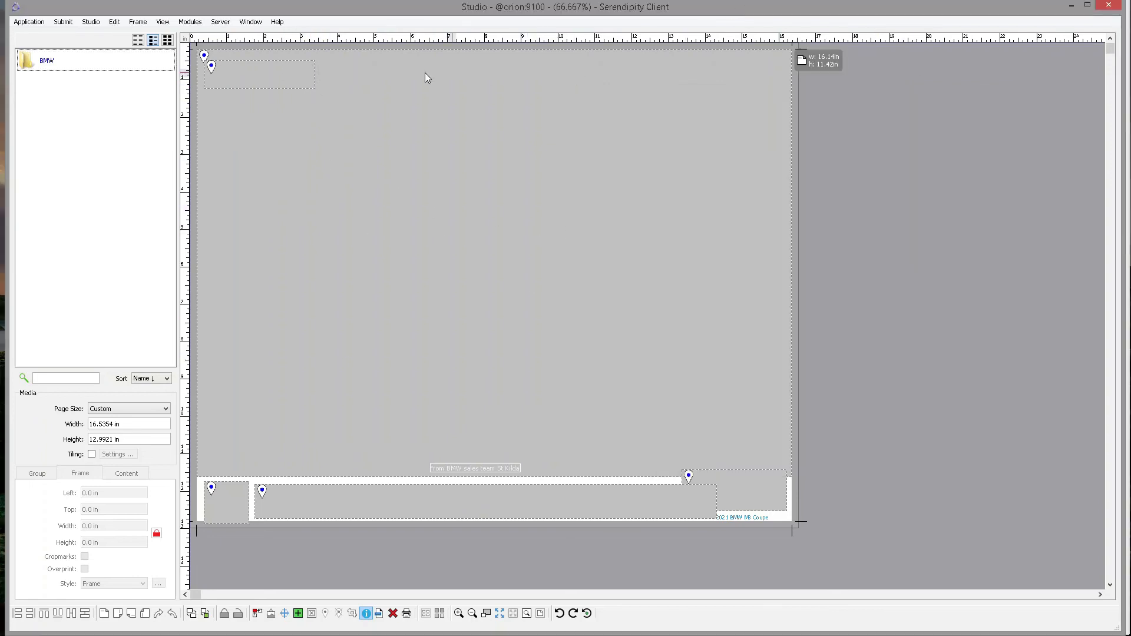
- Open the BMW asset folder and place 1. Main Image BMW M3 in the template's large main frame
double_click(79, 61)
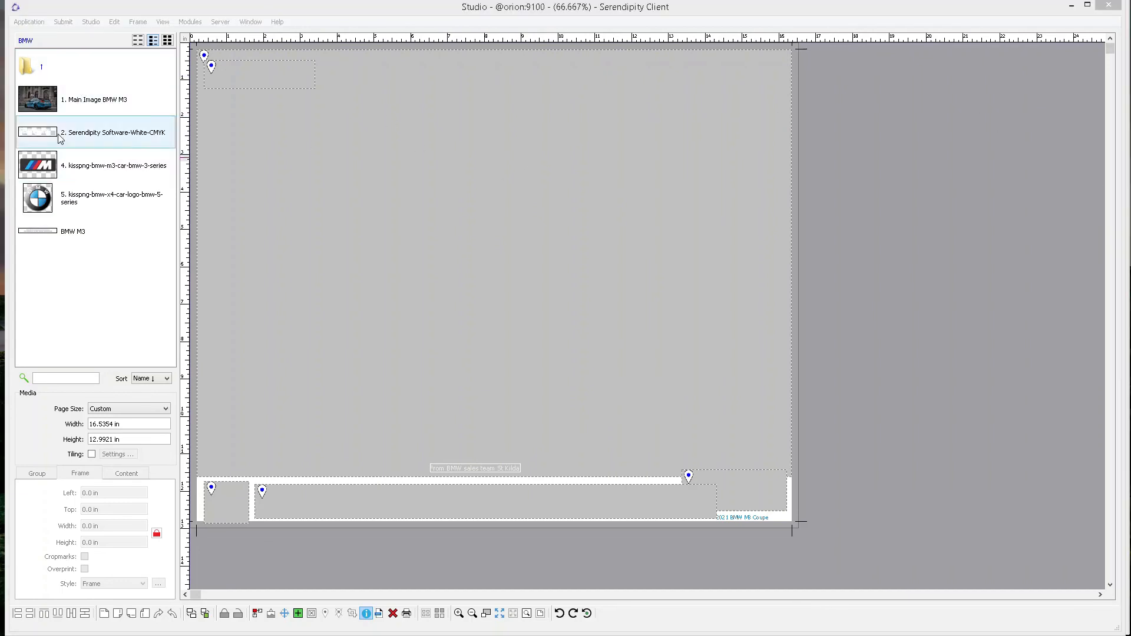
click(45, 106)
drag(46, 106, 518, 318)
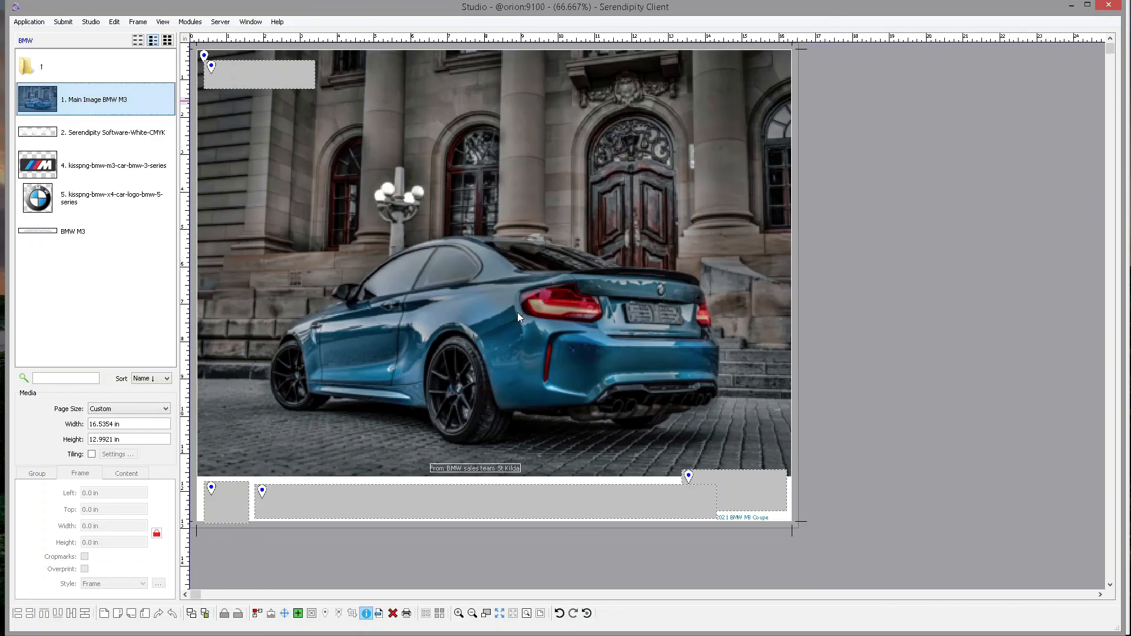
- Place 2. Serendipity Software-White-CMYK in the small frame at the page's upper left corner and undo the placement
click(48, 133)
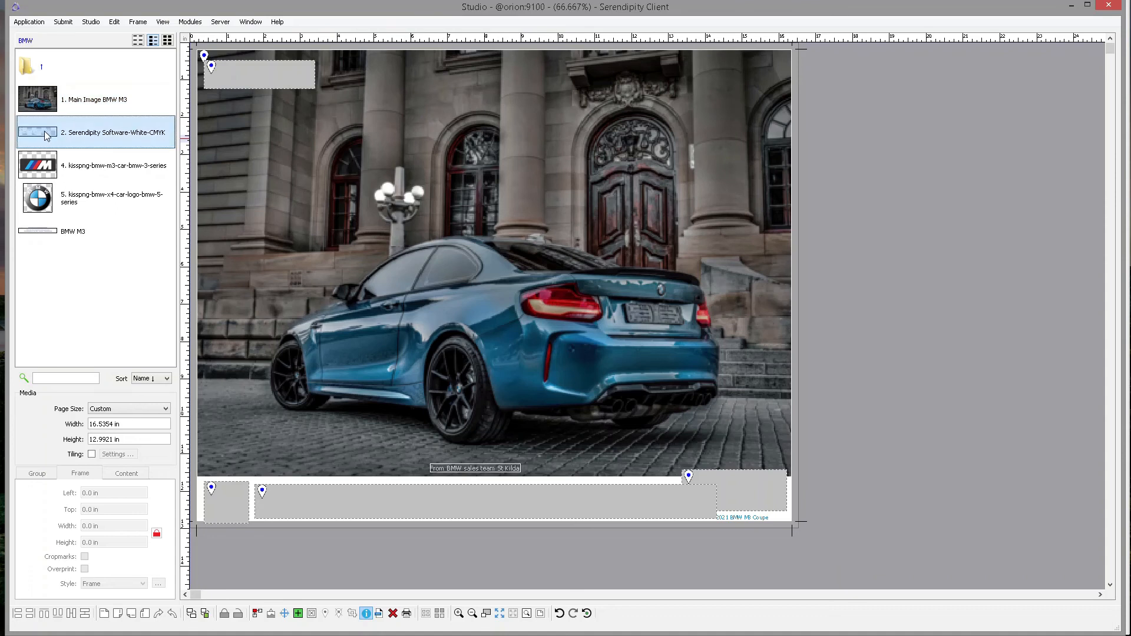
drag(44, 130, 260, 72)
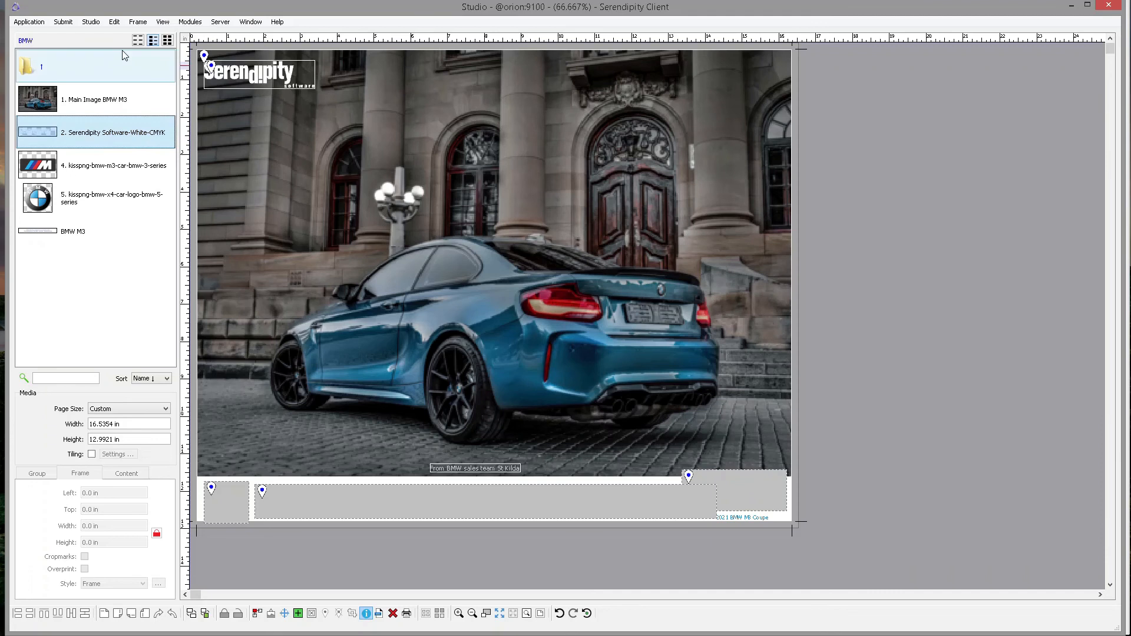
click(114, 22)
click(146, 35)
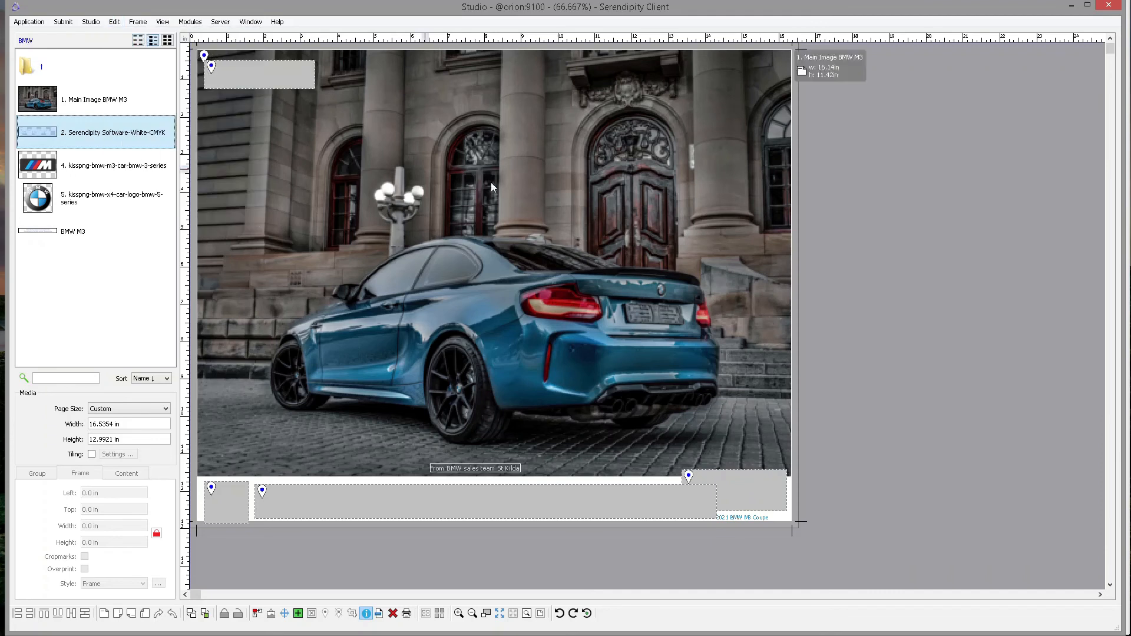
- Try placing 2. Serendipity Software-White-CMYK in its frame, drop a copy on the empty workspace below the page, and delete that copy
scroll(840, 158, down, 2)
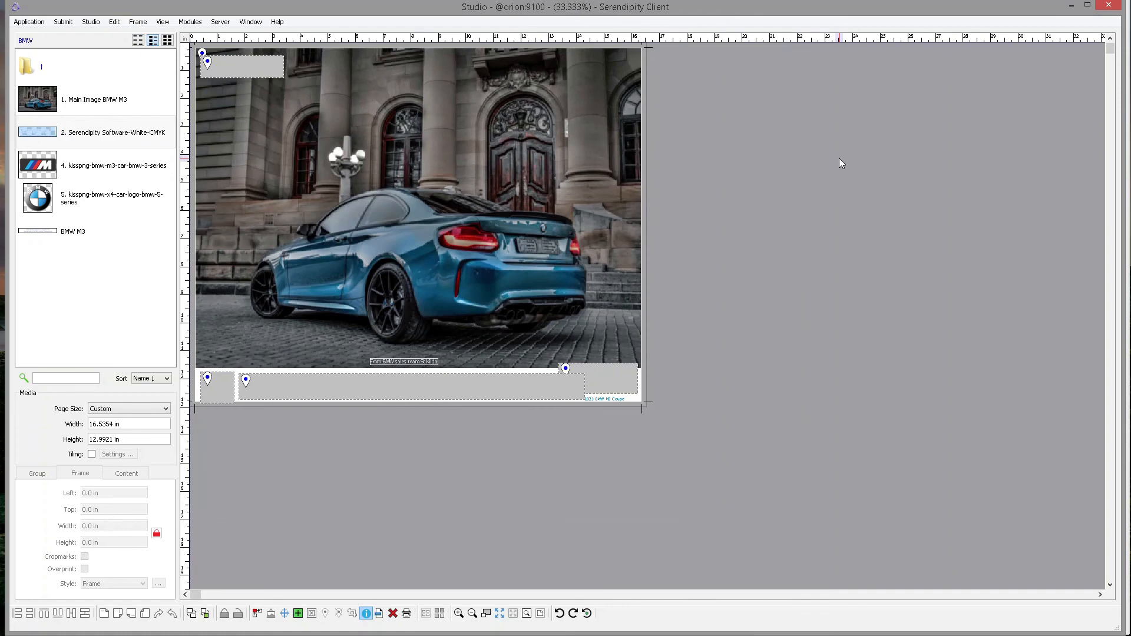
scroll(839, 157, down, 2)
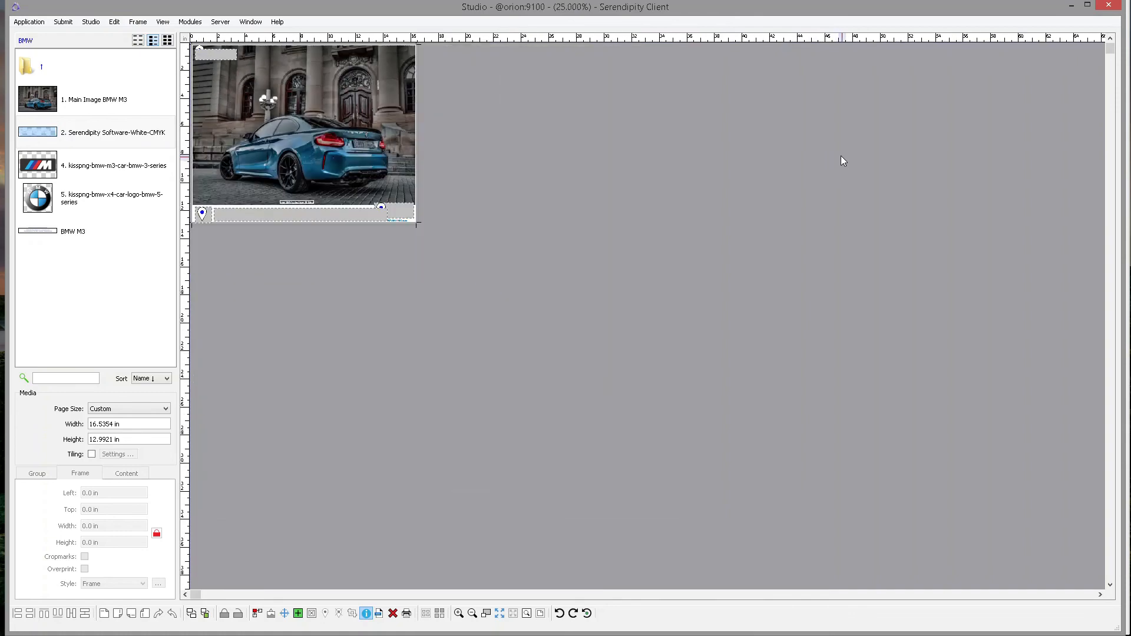
drag(27, 131, 218, 54)
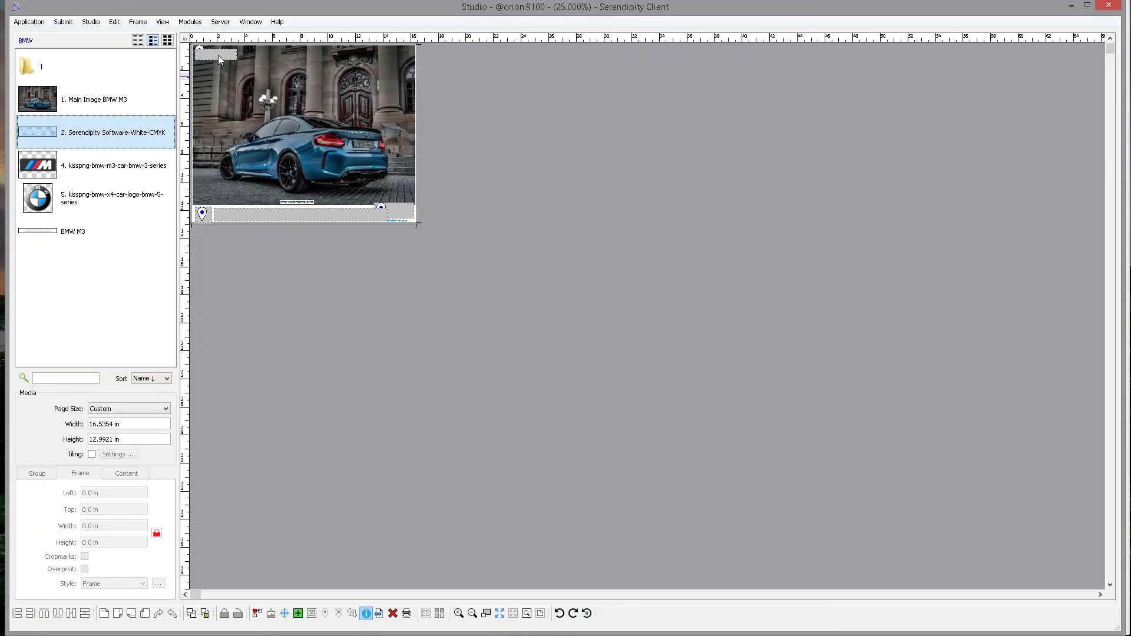
drag(47, 130, 303, 282)
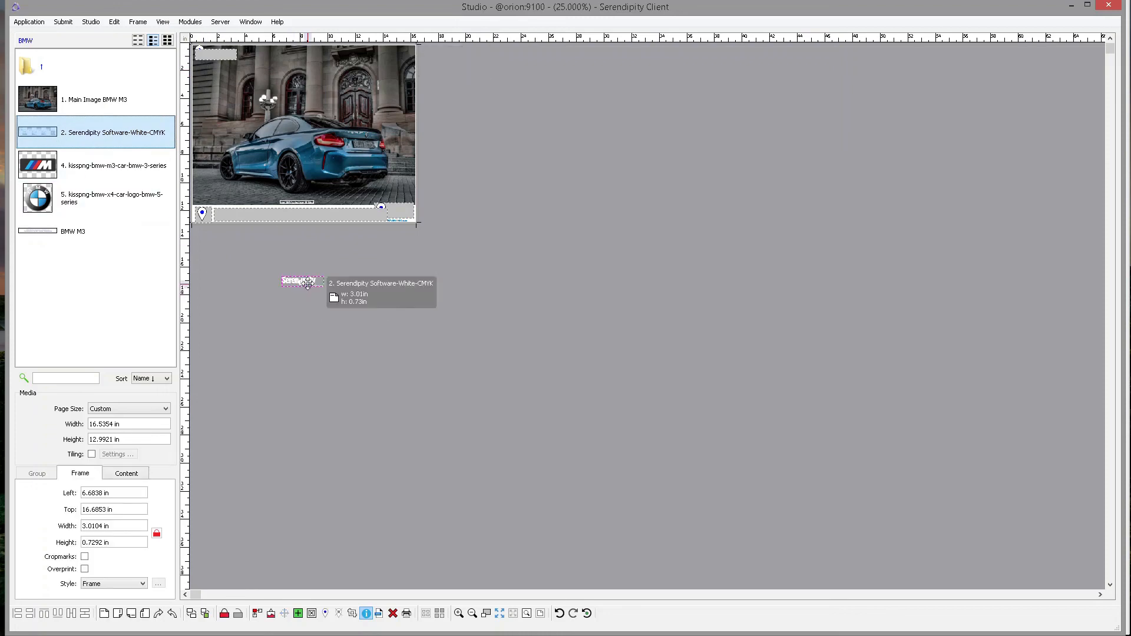
key(Delete)
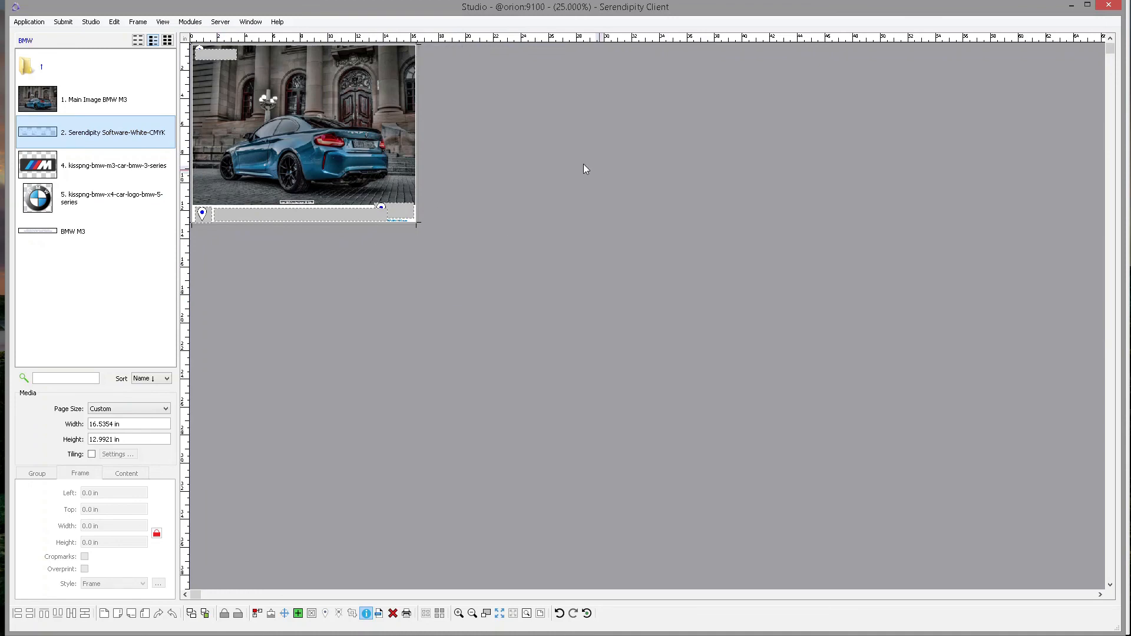
- Place 2. Serendipity Software-White-CMYK in the small frame over the main photo's upper left corner
click(459, 614)
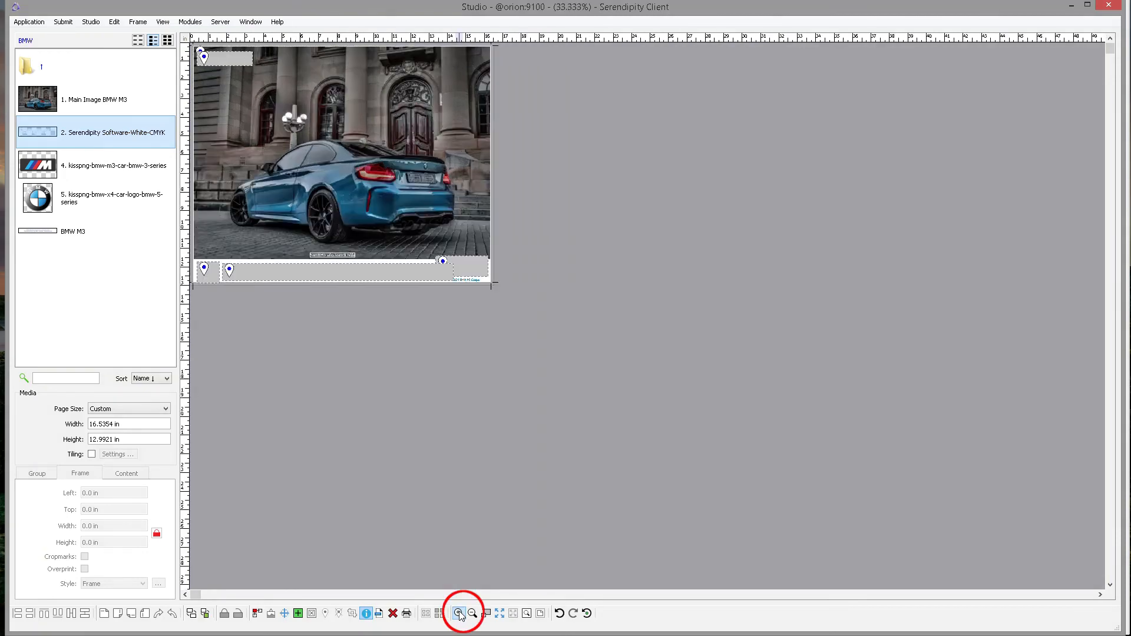
click(459, 614)
click(459, 614)
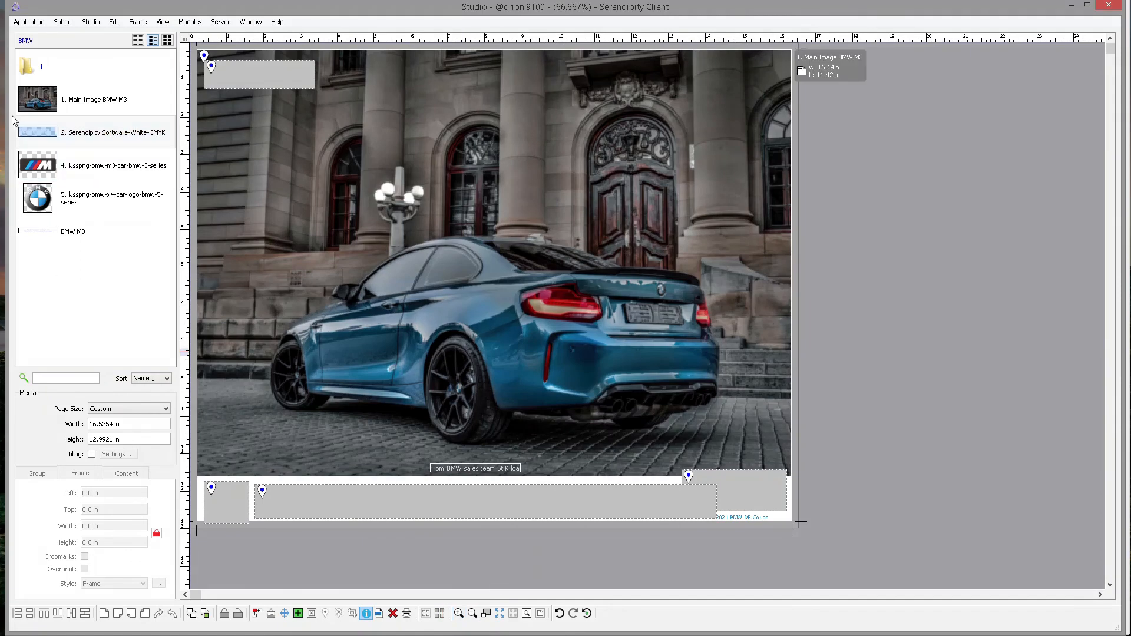
click(42, 134)
drag(41, 134, 259, 71)
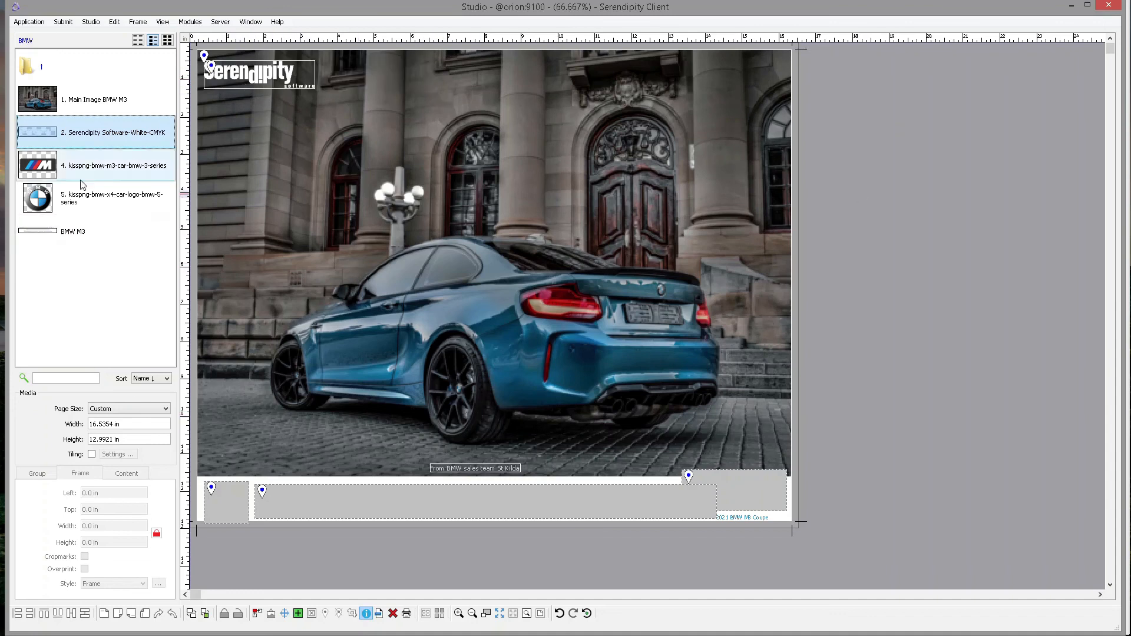
- Fill the page's bottom strip with the kisspng-bmw-x4 round logo at left, the kisspng-bmw-m3 logo at right and the BMW M3 asset between them
drag(42, 203, 230, 504)
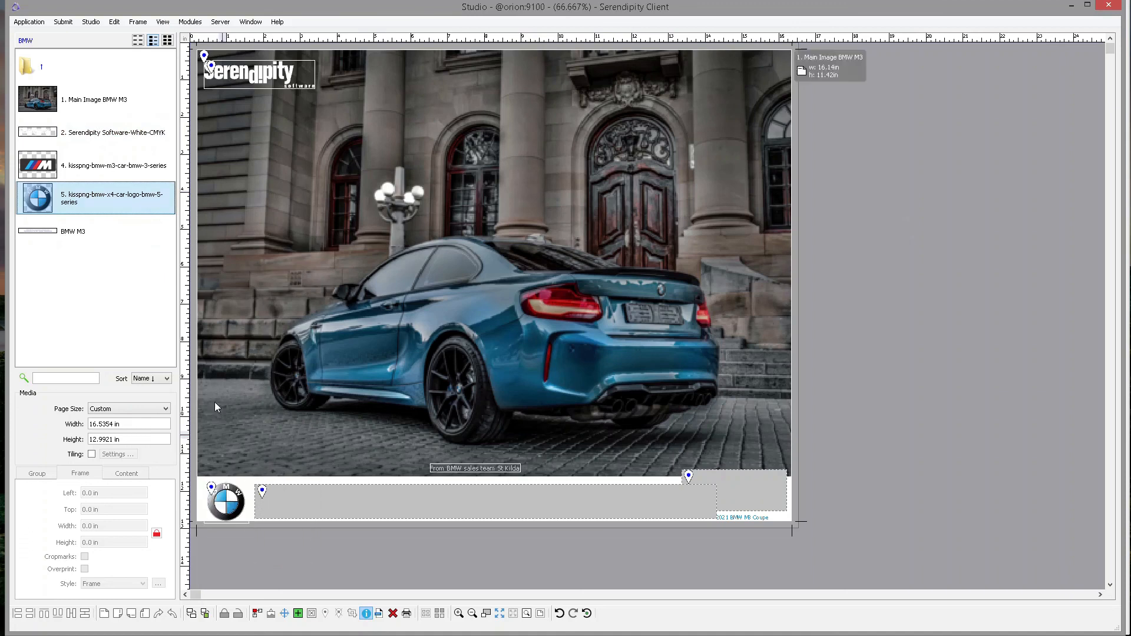
click(37, 170)
drag(37, 170, 758, 484)
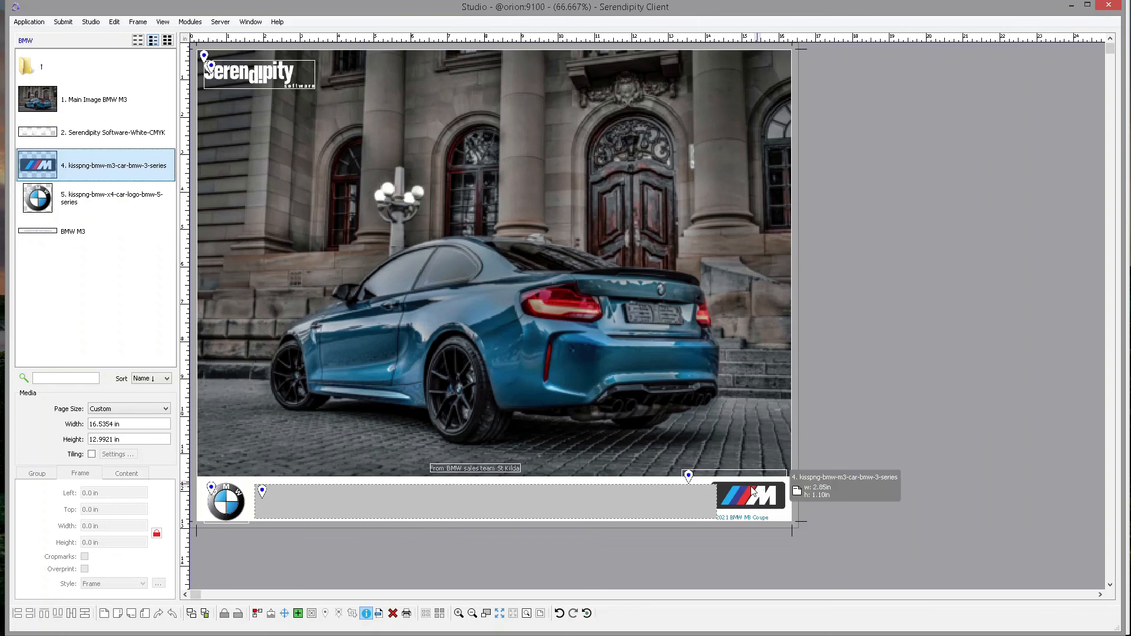
click(45, 236)
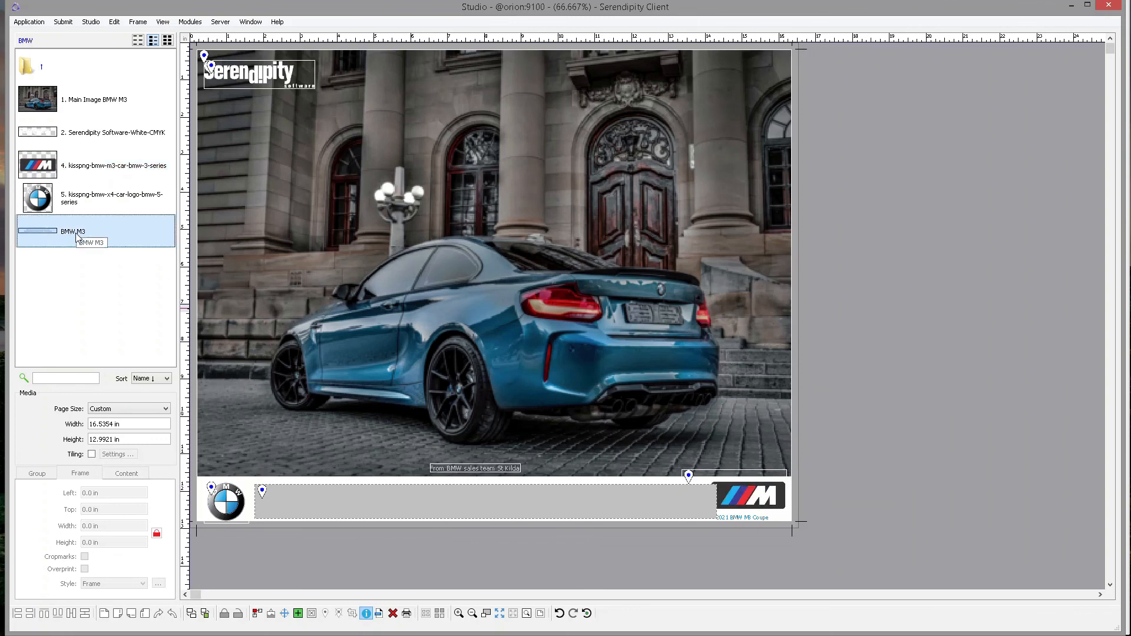
drag(77, 237, 334, 502)
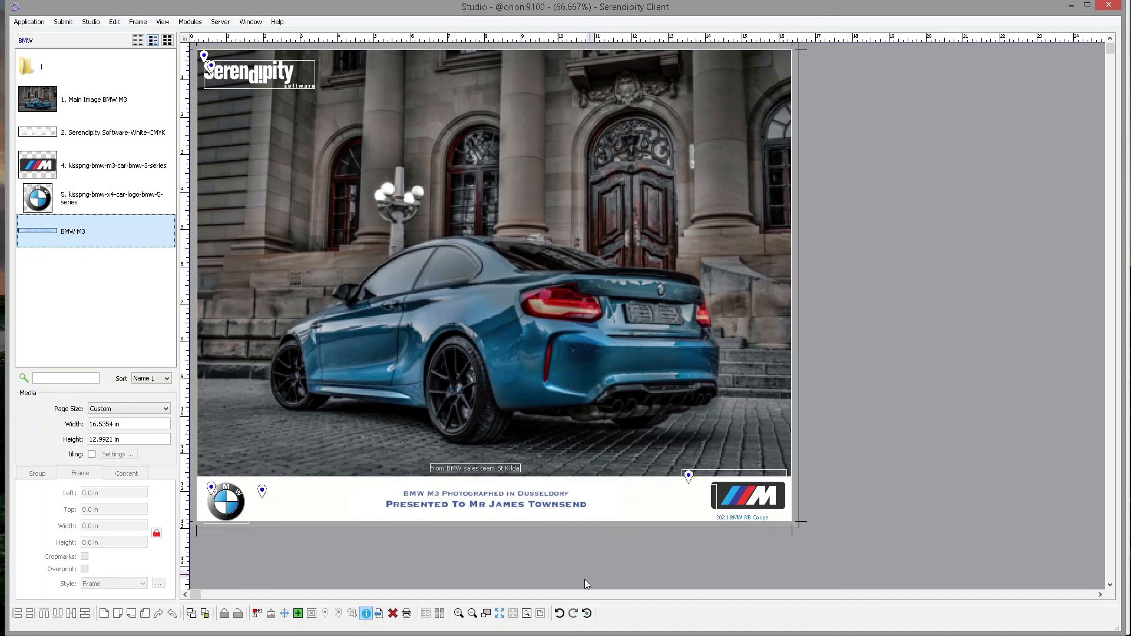
- Compare the finished BMW layout with the reference screenshot in Windows Photo Viewer, and return to the layout
click(571, 635)
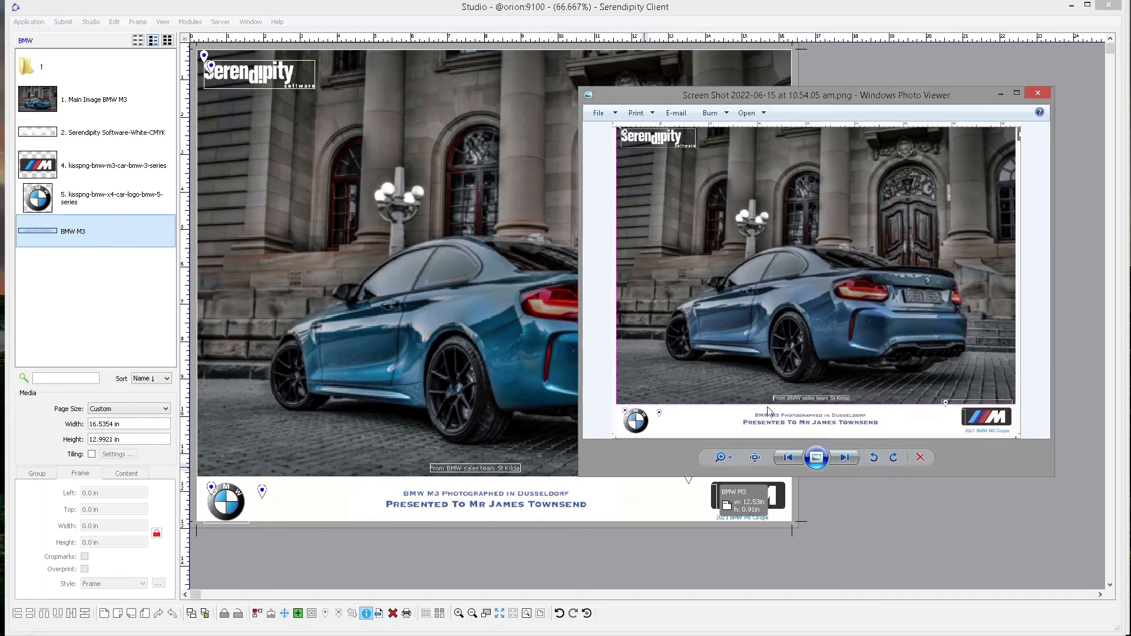
click(598, 635)
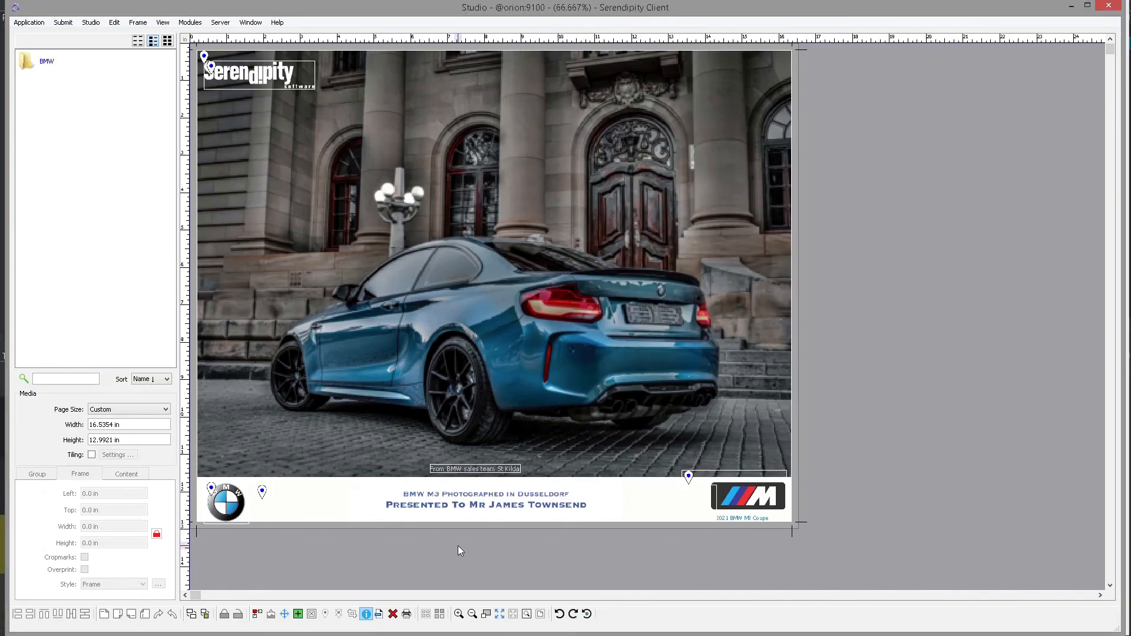
- Submit the BMW layout for output with the BMG (QUICK PROOF) pagesetup and the job name BMW
click(407, 616)
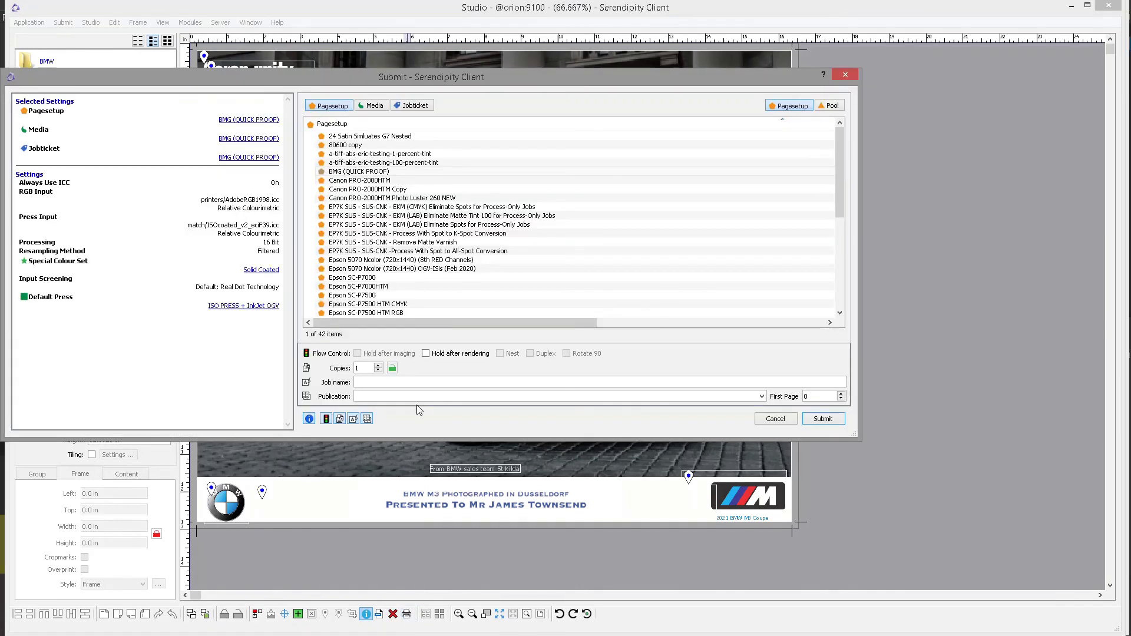
drag(471, 80, 516, 93)
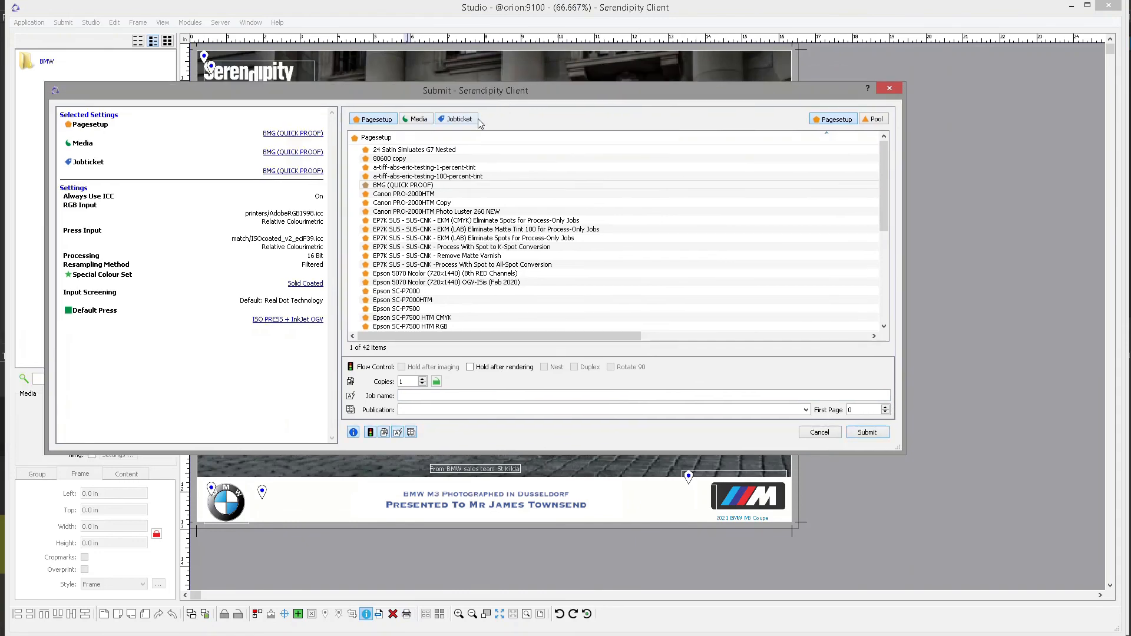
click(502, 187)
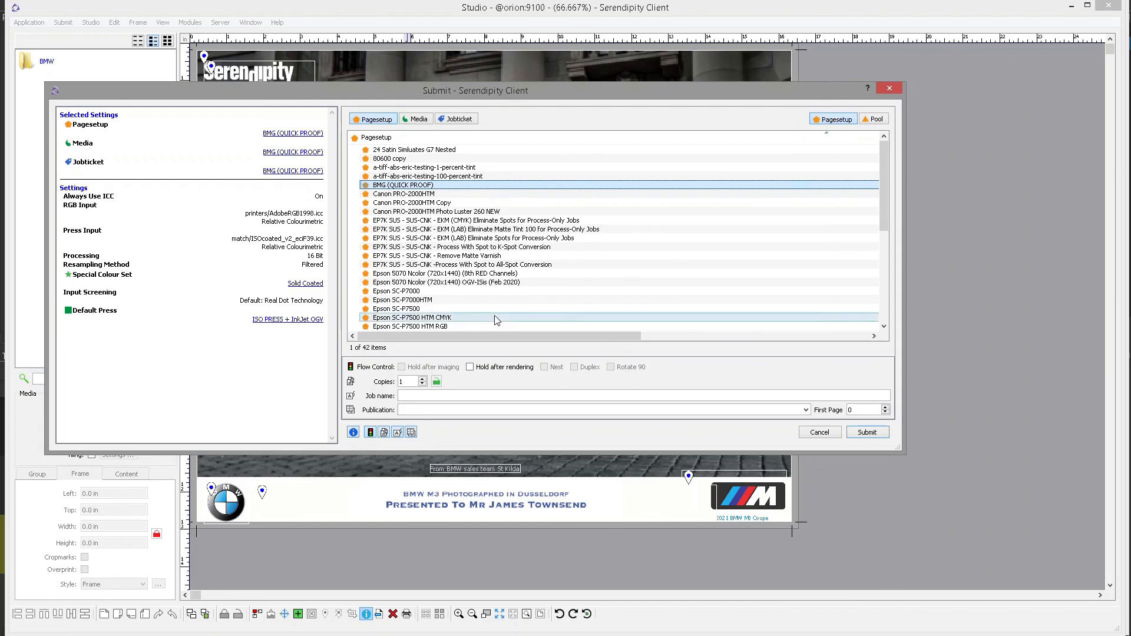
click(480, 395)
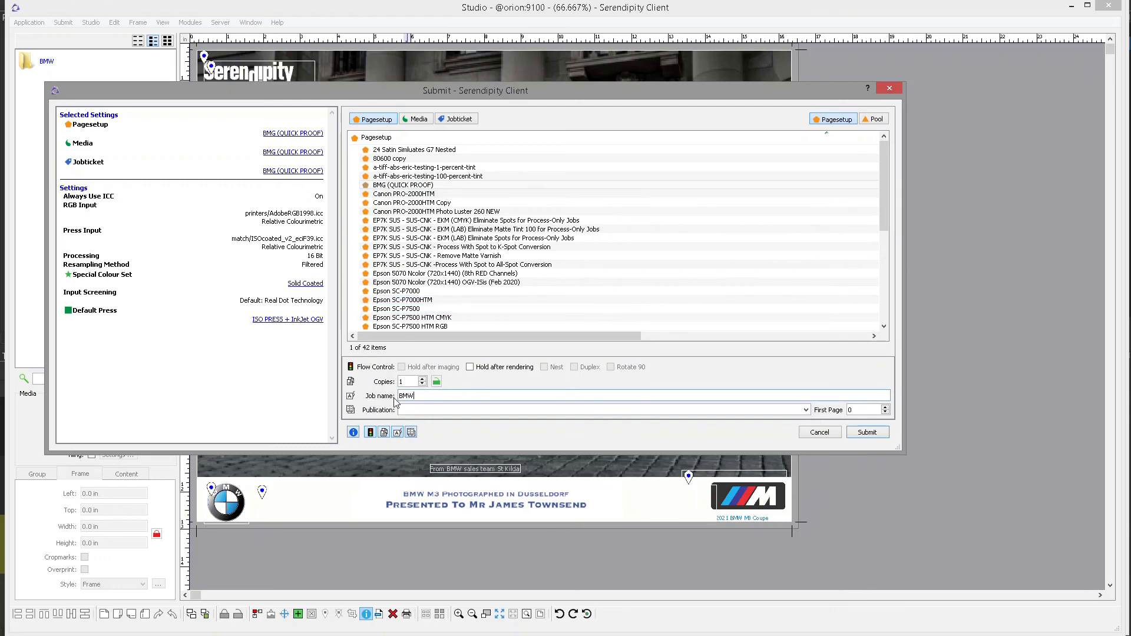
click(867, 434)
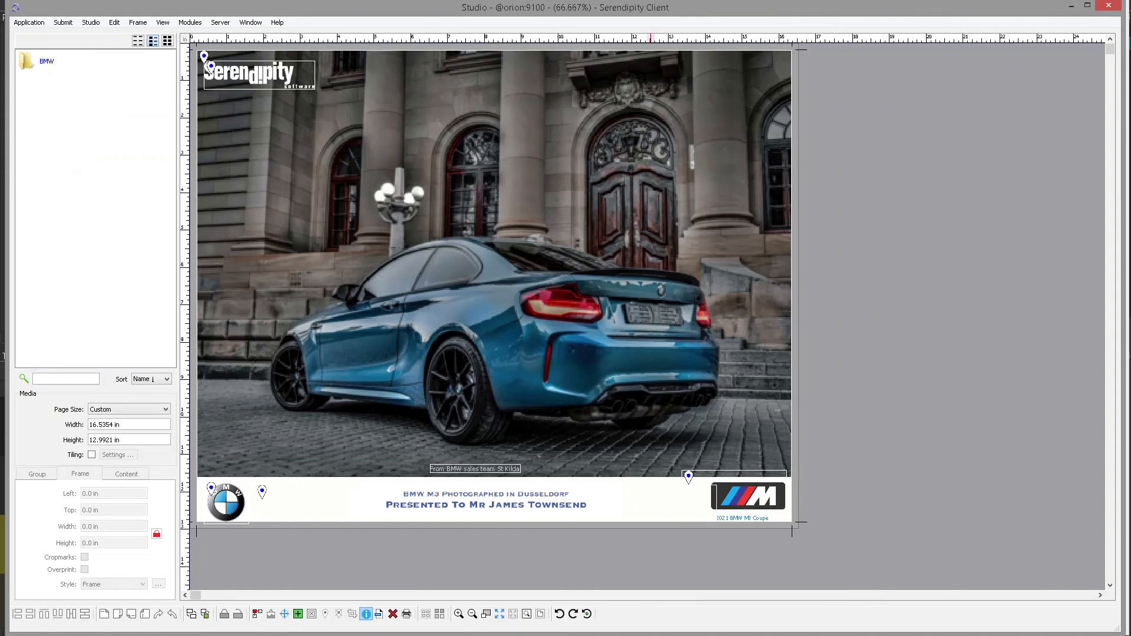
- Switch to the job queue and view the printed version of the BMW (Studio job) entry in SoftProof
click(540, 572)
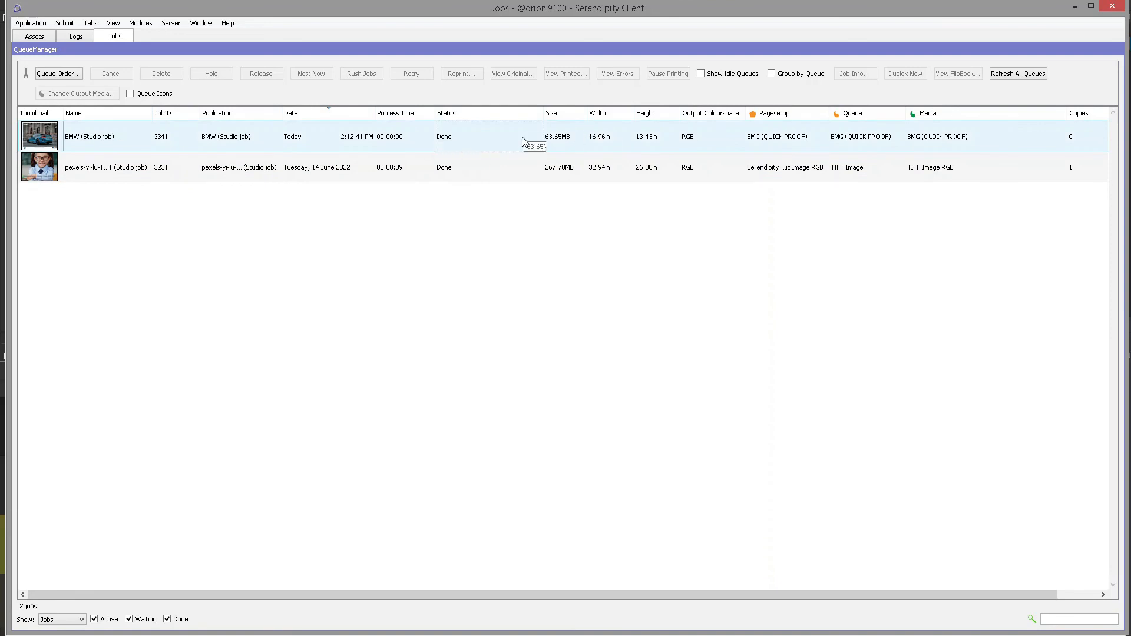
click(569, 136)
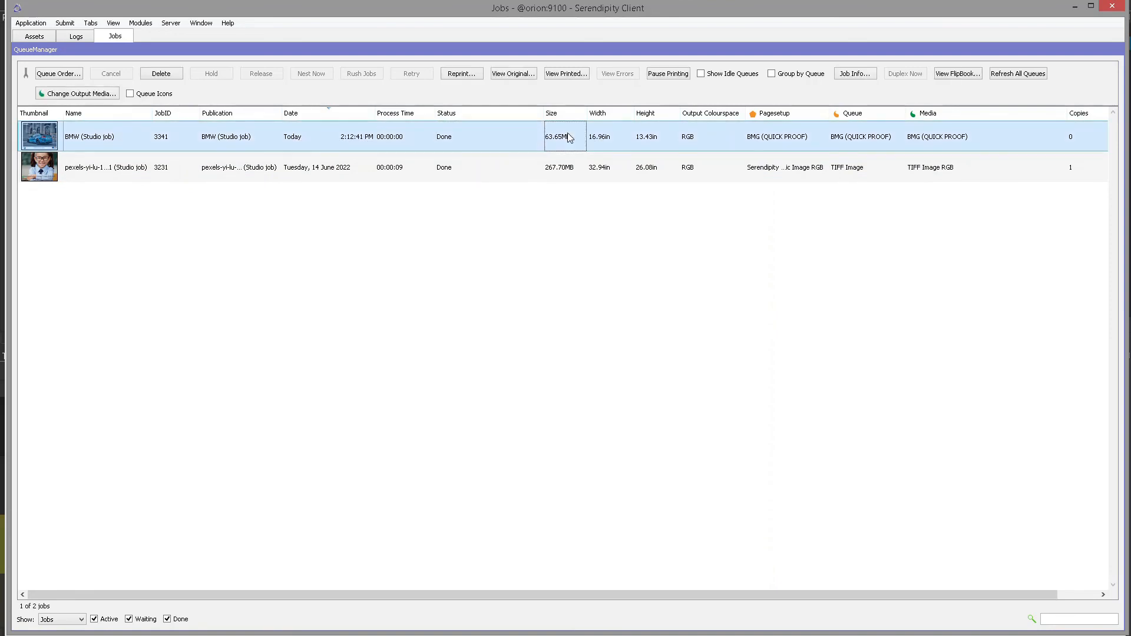
click(574, 77)
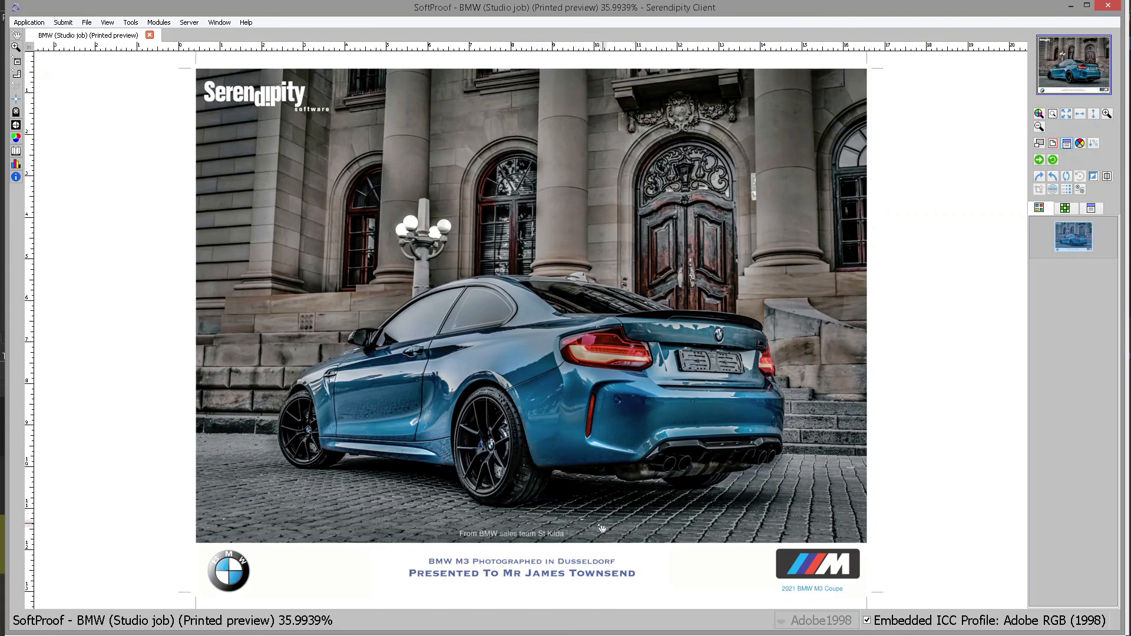
- Switch to File Explorer, open serendipity_output on DATA (D:), and preview the newest BMW (Studio job) BMG file in Serendipity Client
mouse_move(335, 635)
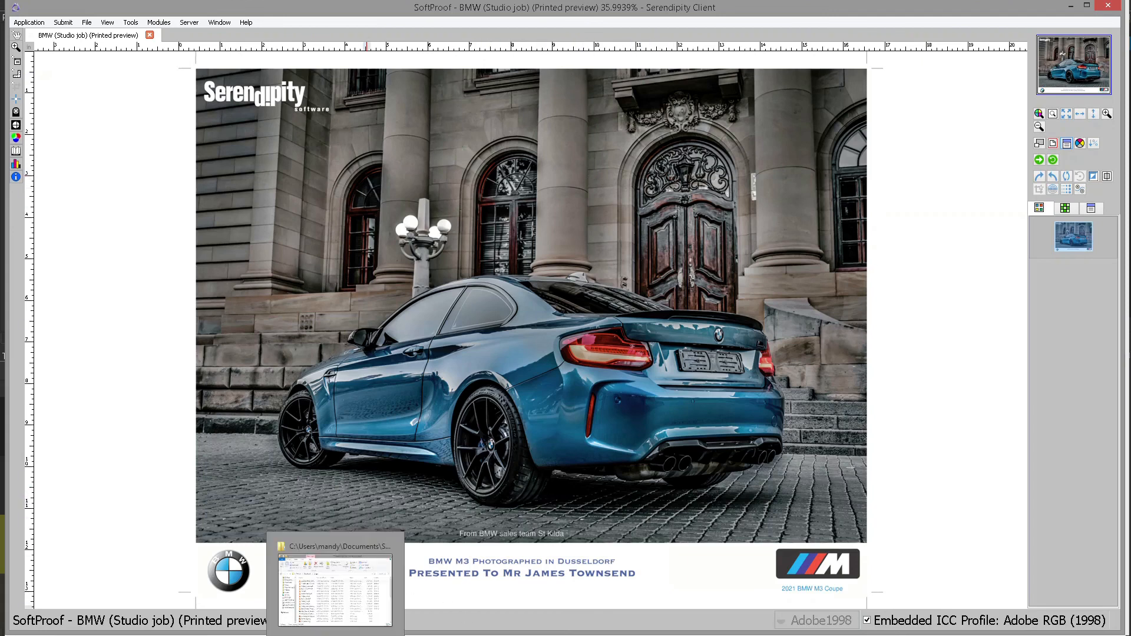
click(335, 589)
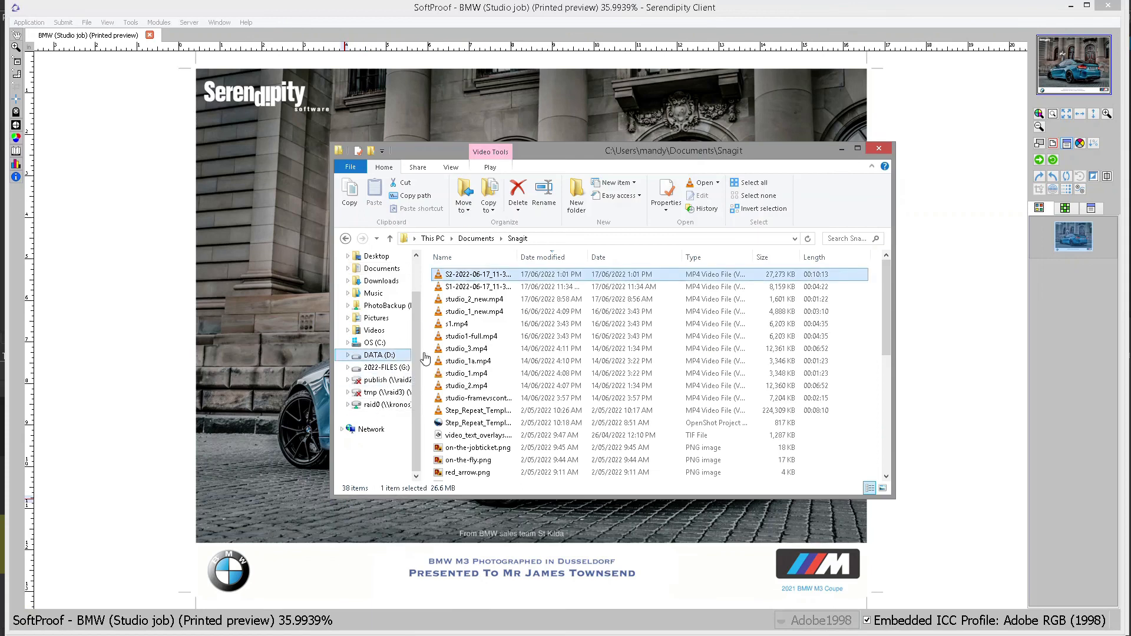
click(468, 357)
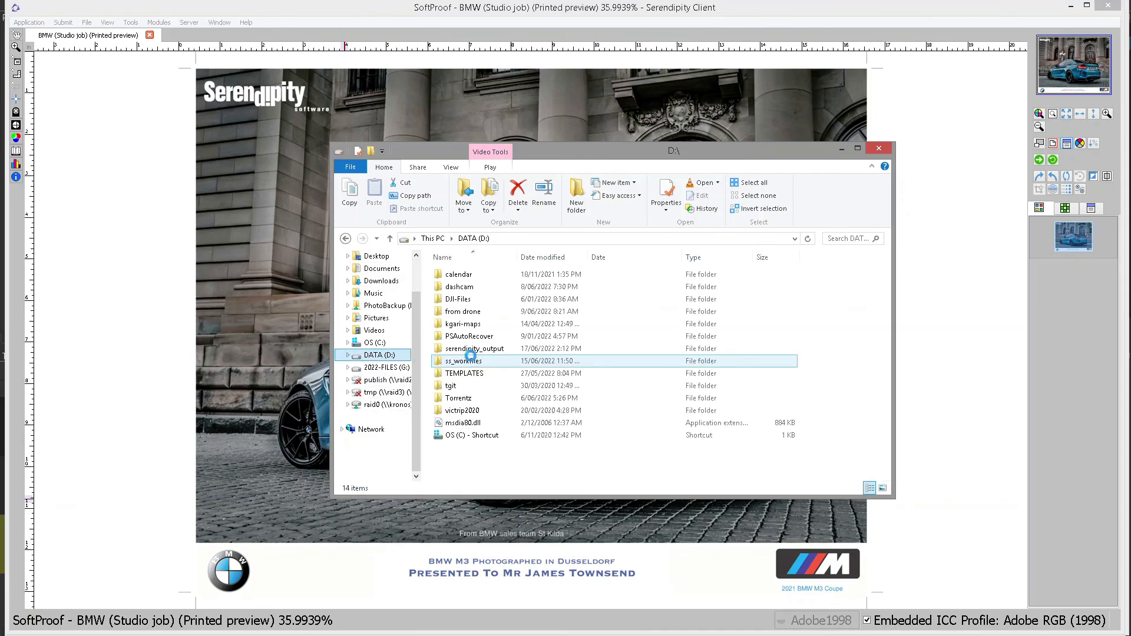
double_click(481, 350)
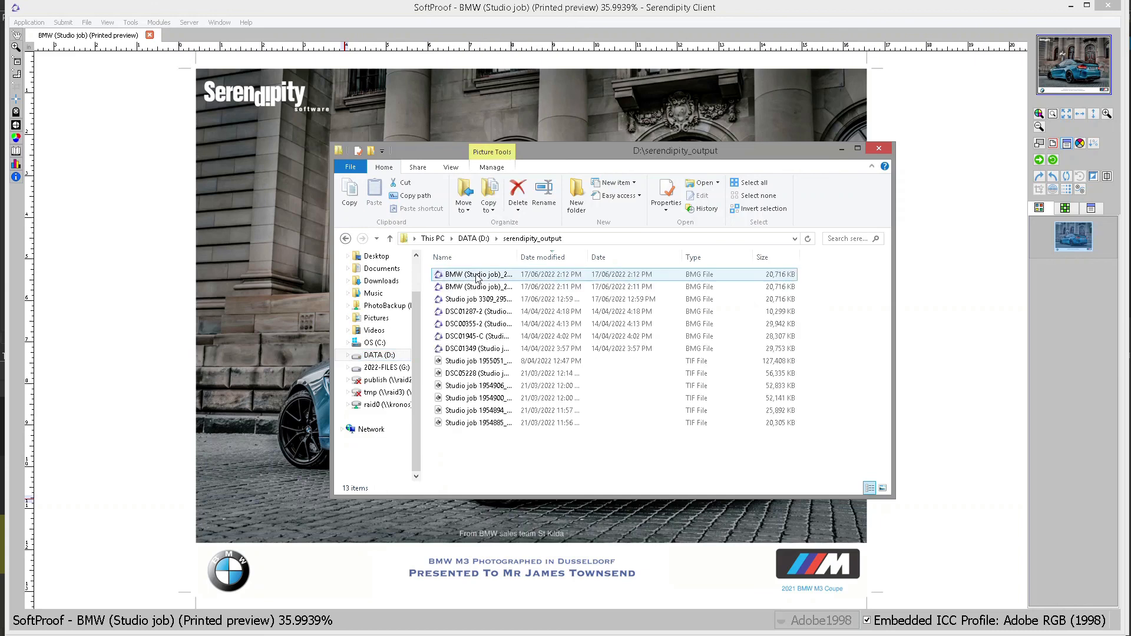
click(487, 272)
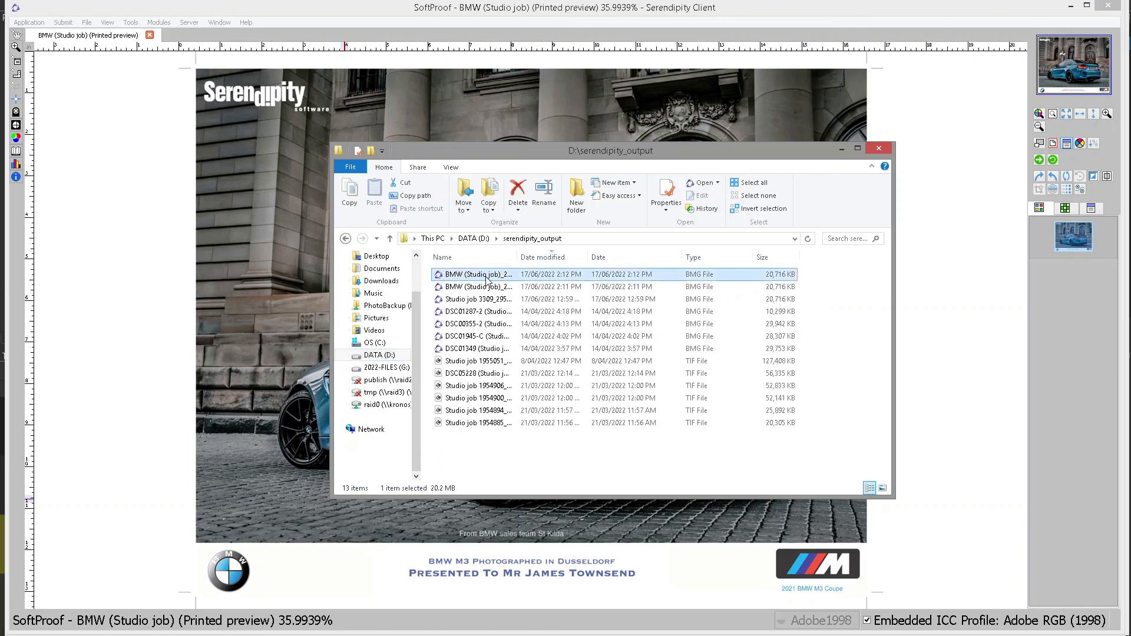
right_click(486, 278)
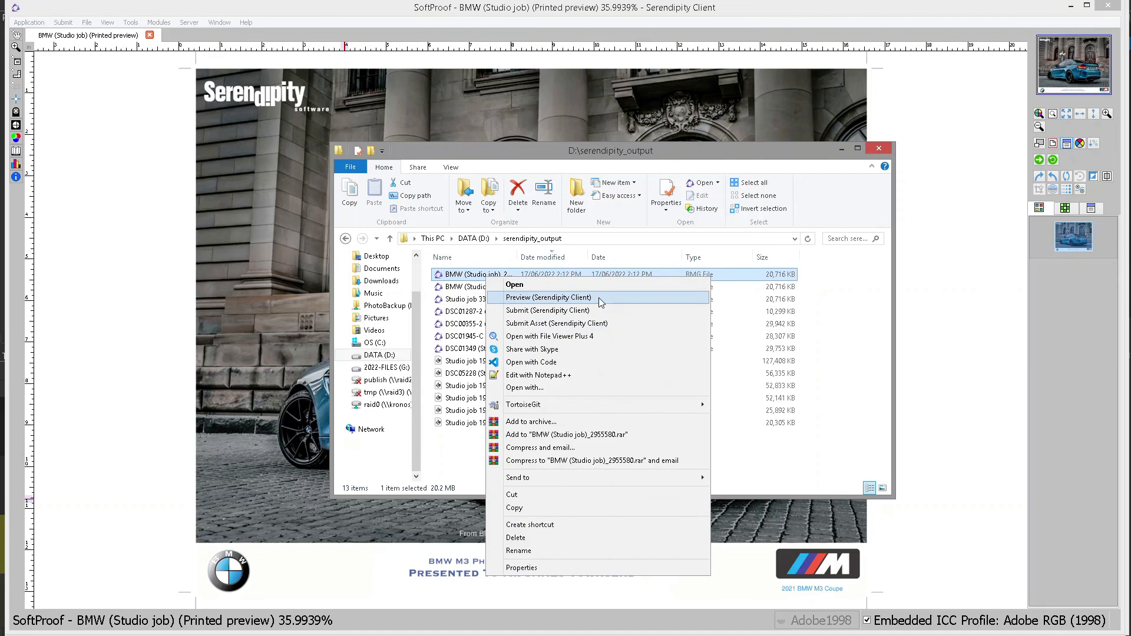
click(599, 298)
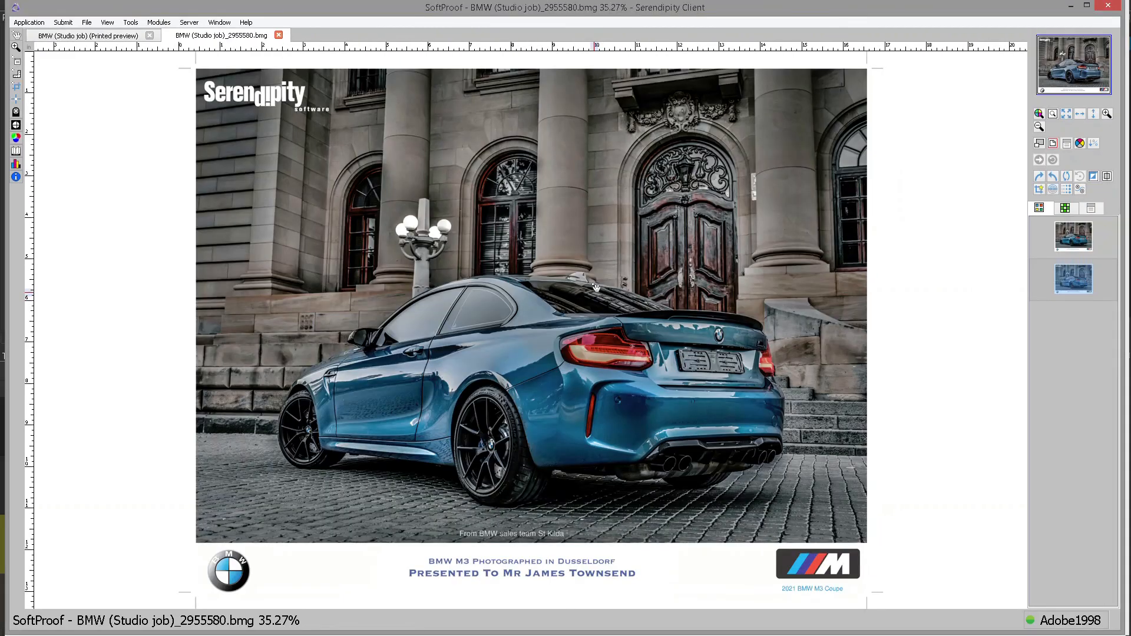